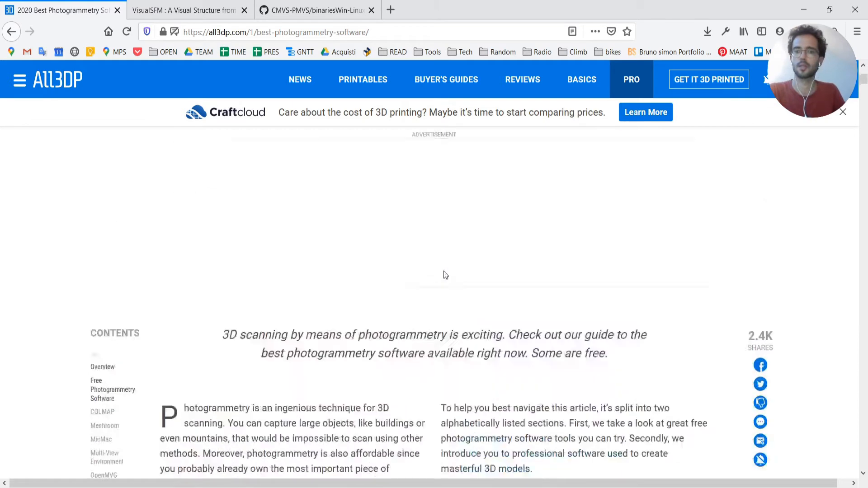
Step: Review the article's overview table of photogrammetry programs, comparing their types, output formats, operating systems and prices
{"action": "left_click_drag", "start_coordinate": [489, 263], "coordinate": [815, 263]}
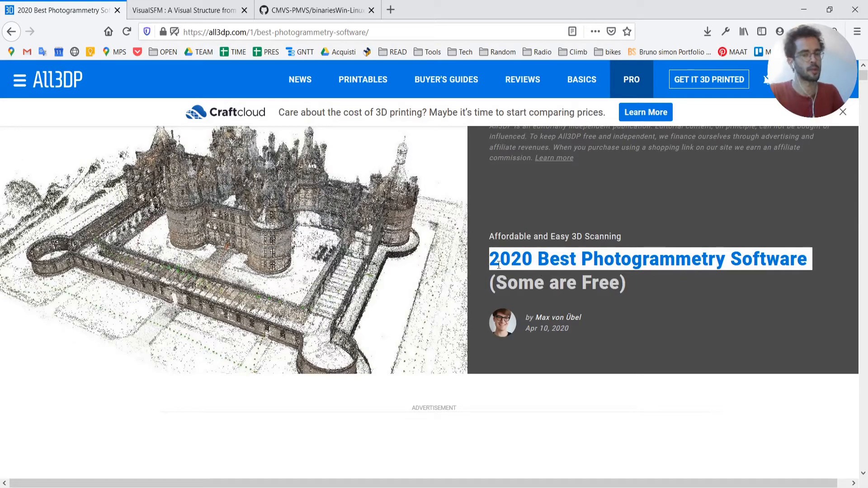
{"action": "scroll", "coordinate": [499, 276], "scroll_direction": "down", "scroll_amount": 15}
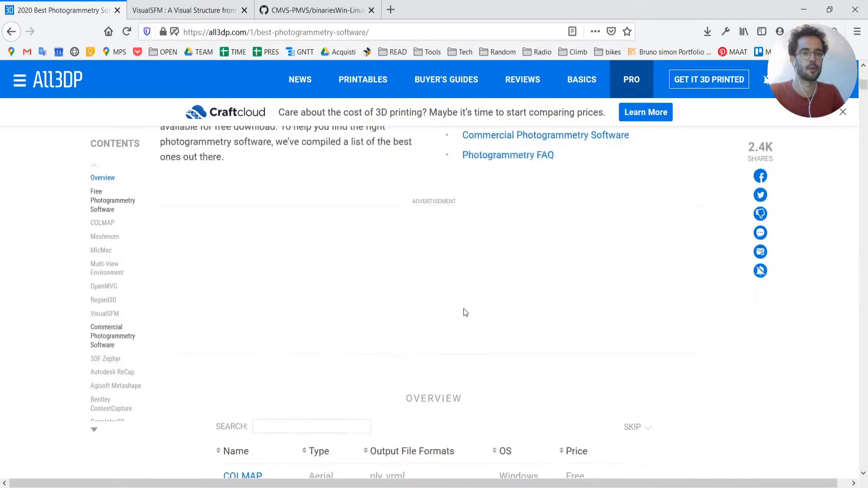
{"action": "scroll", "coordinate": [475, 294], "scroll_direction": "down", "scroll_amount": 2}
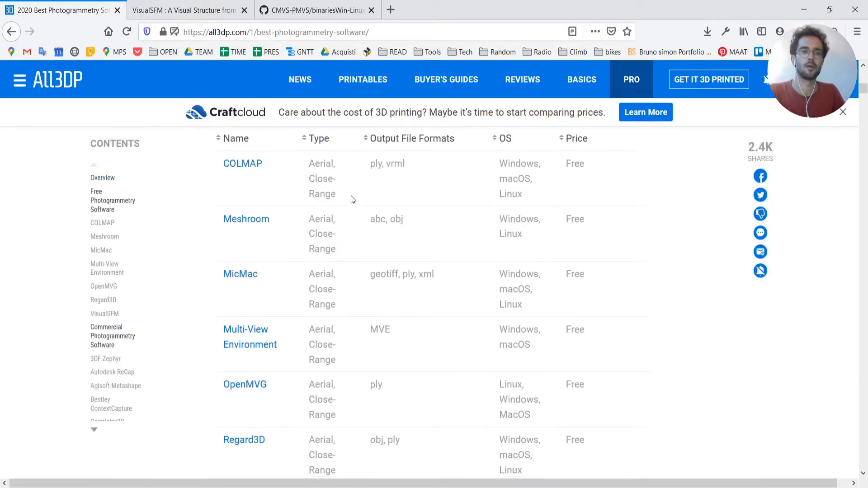
{"action": "scroll", "coordinate": [303, 396], "scroll_direction": "down", "scroll_amount": 5}
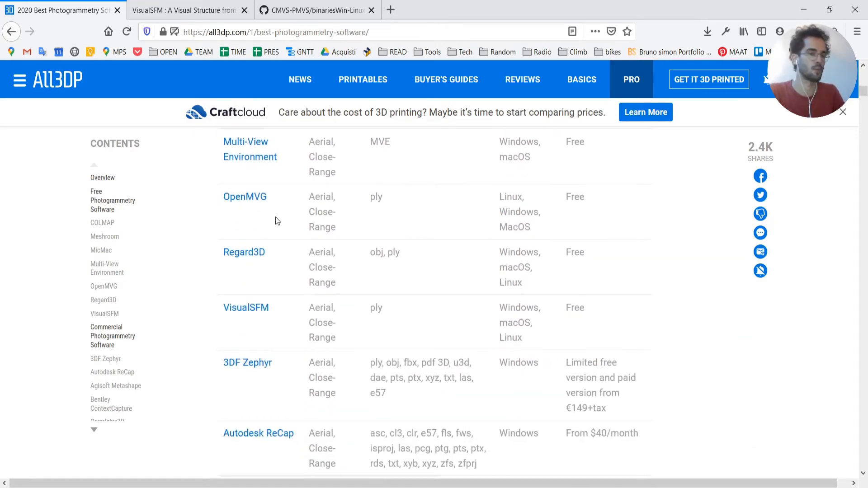
{"action": "scroll", "coordinate": [282, 309], "scroll_direction": "up", "scroll_amount": 7}
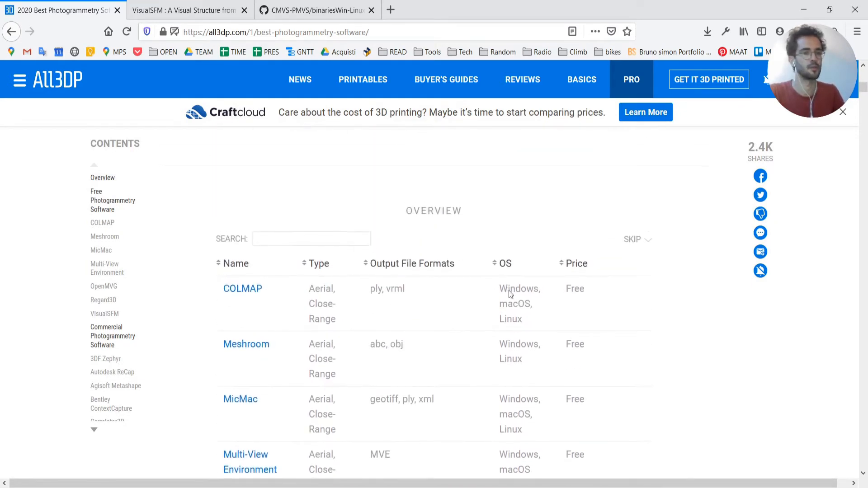
{"action": "scroll", "coordinate": [400, 359], "scroll_direction": "down", "scroll_amount": 10}
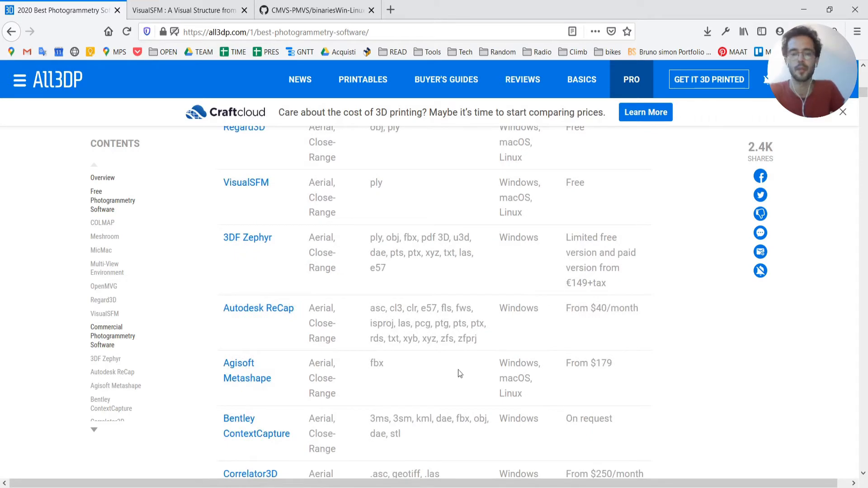
{"action": "scroll", "coordinate": [460, 374], "scroll_direction": "down", "scroll_amount": 3}
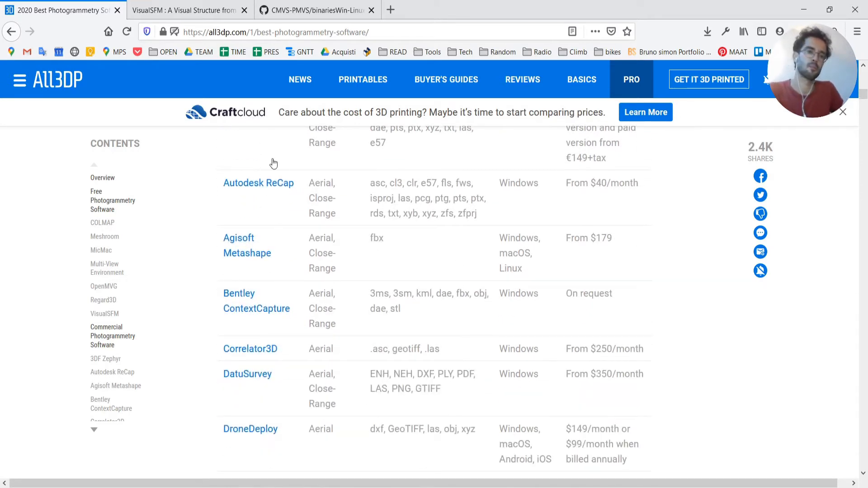
{"action": "scroll", "coordinate": [271, 437], "scroll_direction": "down", "scroll_amount": 5}
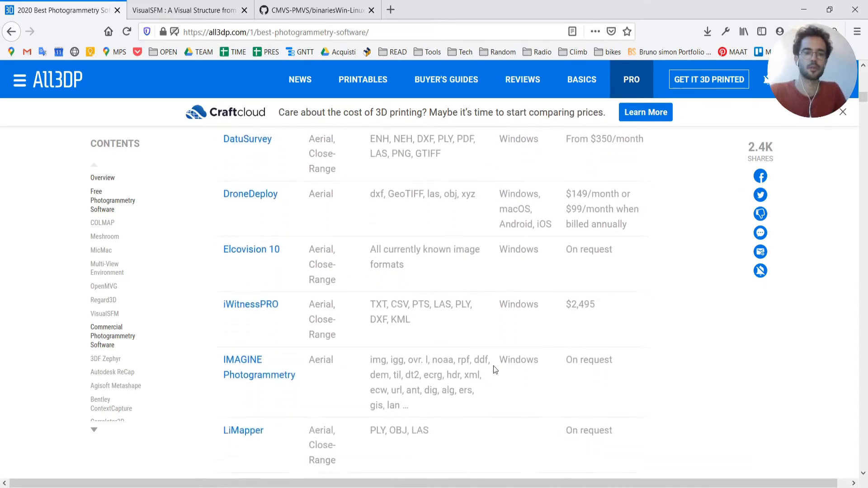
{"action": "scroll", "coordinate": [479, 379], "scroll_direction": "down", "scroll_amount": 3}
{"action": "scroll", "coordinate": [481, 385], "scroll_direction": "up", "scroll_amount": 2}
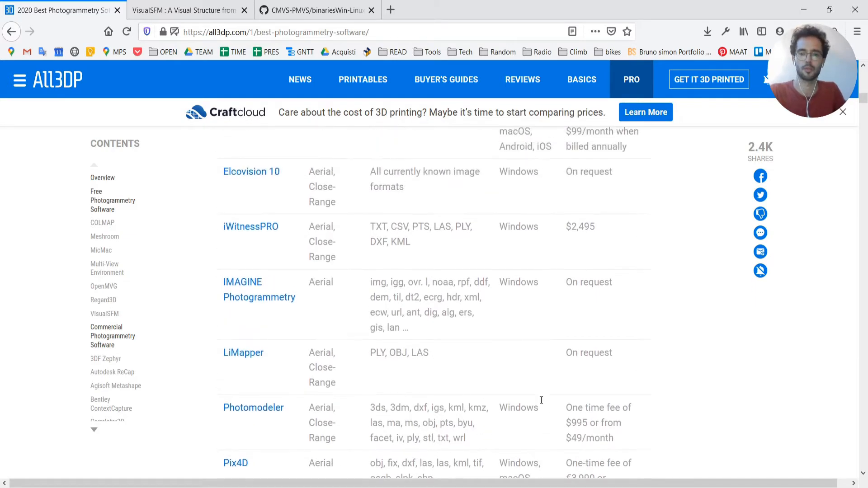
{"action": "scroll", "coordinate": [336, 329], "scroll_direction": "up", "scroll_amount": 4}
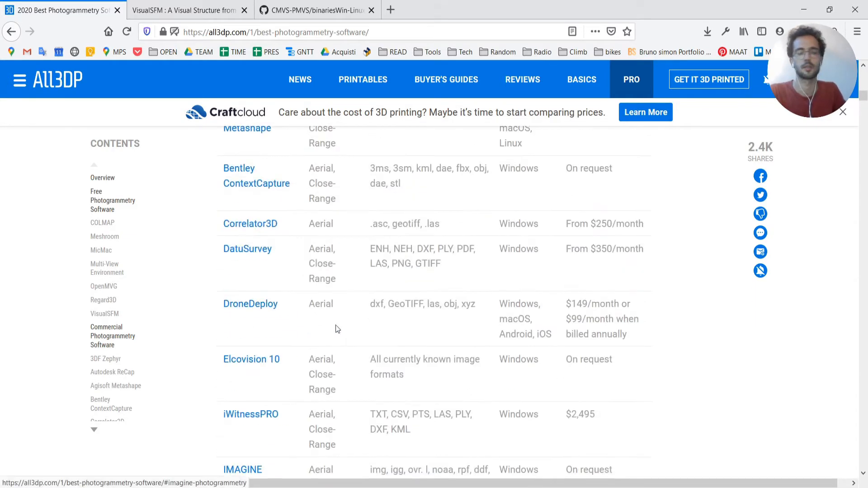
{"action": "scroll", "coordinate": [368, 379], "scroll_direction": "up", "scroll_amount": 11}
{"action": "scroll", "coordinate": [366, 365], "scroll_direction": "up", "scroll_amount": 15}
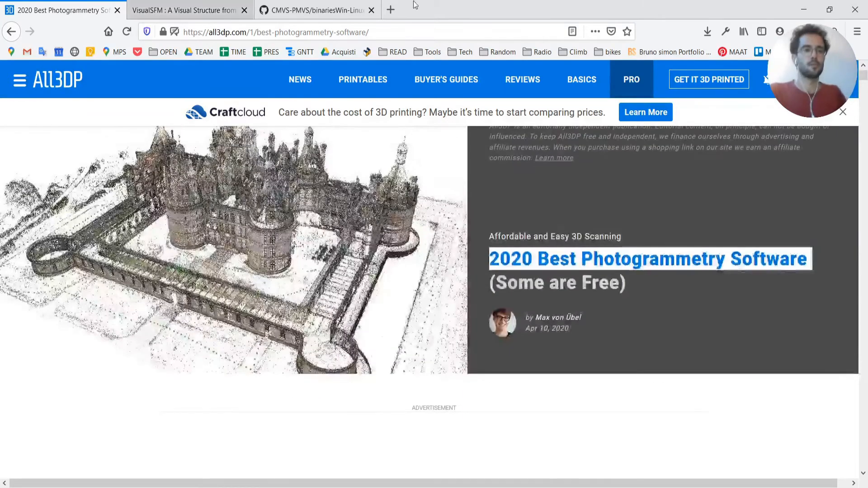
Step: Switch to the VisualSFM web page and read its introduction to structure from motion (SFM) and dense reconstruction
{"action": "left_click", "coordinate": [240, 3]}
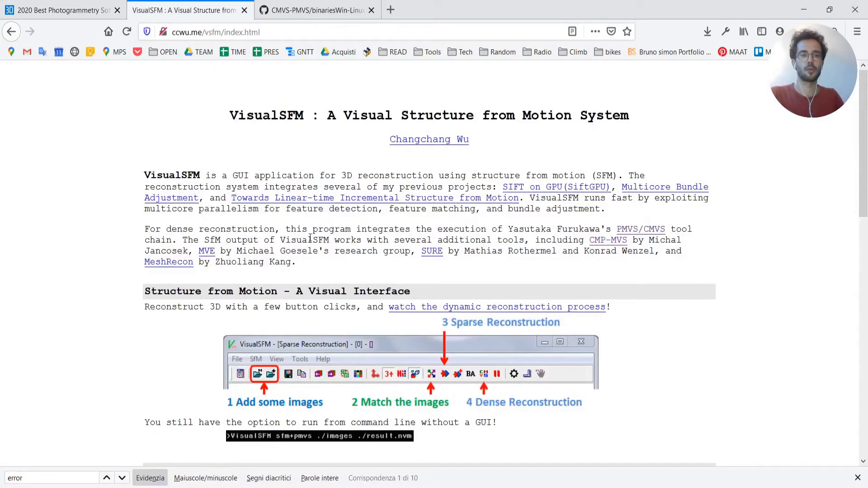
{"action": "left_click_drag", "start_coordinate": [310, 238], "coordinate": [335, 243]}
{"action": "left_click", "coordinate": [339, 243]}
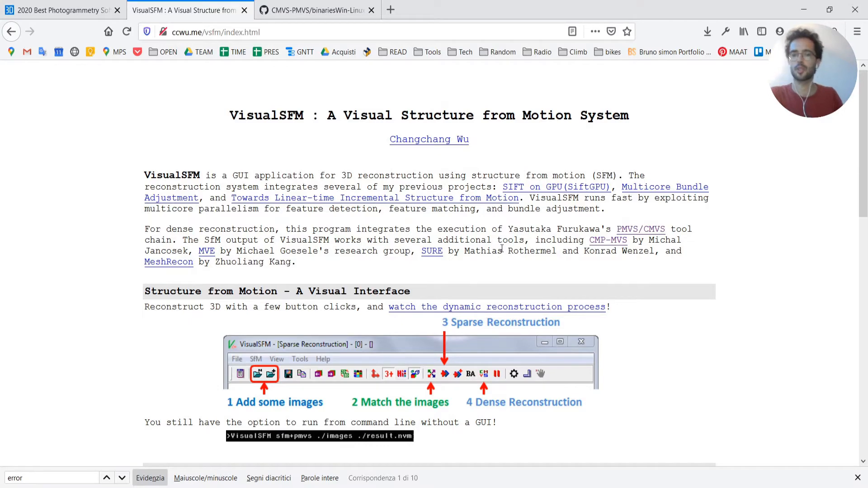
{"action": "scroll", "coordinate": [501, 245], "scroll_direction": "down", "scroll_amount": 3}
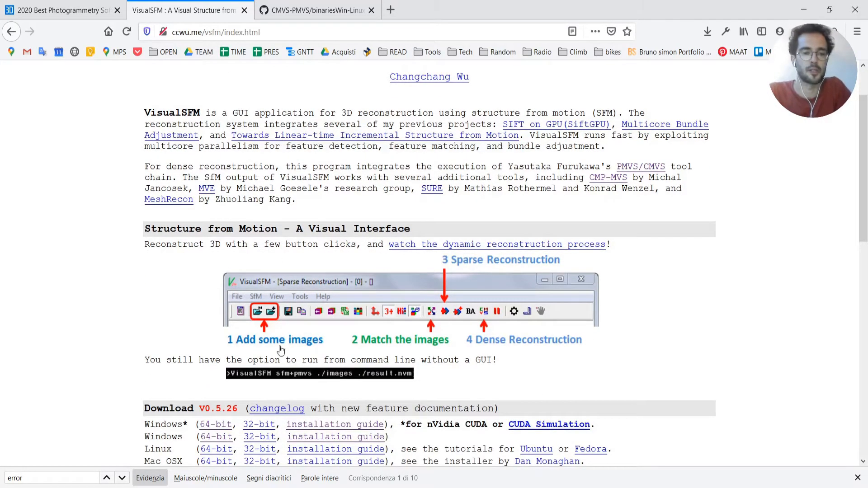
{"action": "scroll", "coordinate": [588, 260], "scroll_direction": "up", "scroll_amount": 3}
{"action": "mouse_move", "coordinate": [617, 177]}
{"action": "left_mouse_down"}
{"action": "mouse_move", "coordinate": [462, 176]}
{"action": "mouse_move", "coordinate": [618, 171]}
{"action": "left_mouse_up"}
{"action": "left_click", "coordinate": [482, 176]}
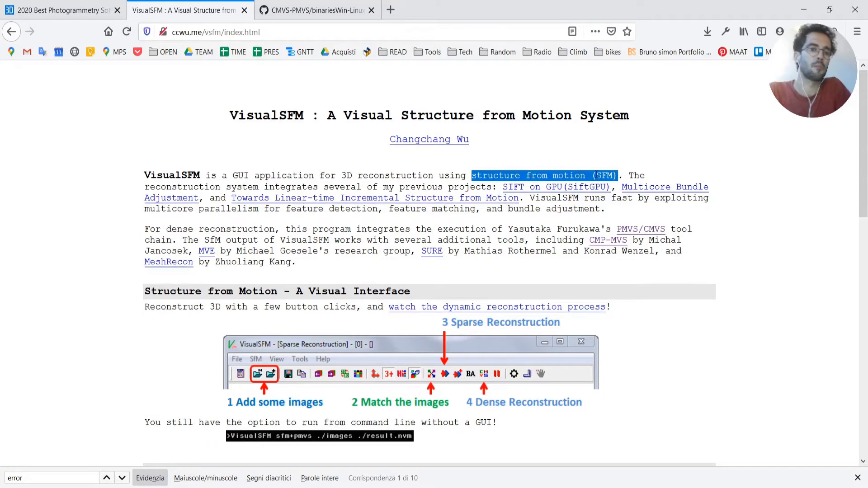
{"action": "left_click", "coordinate": [486, 174]}
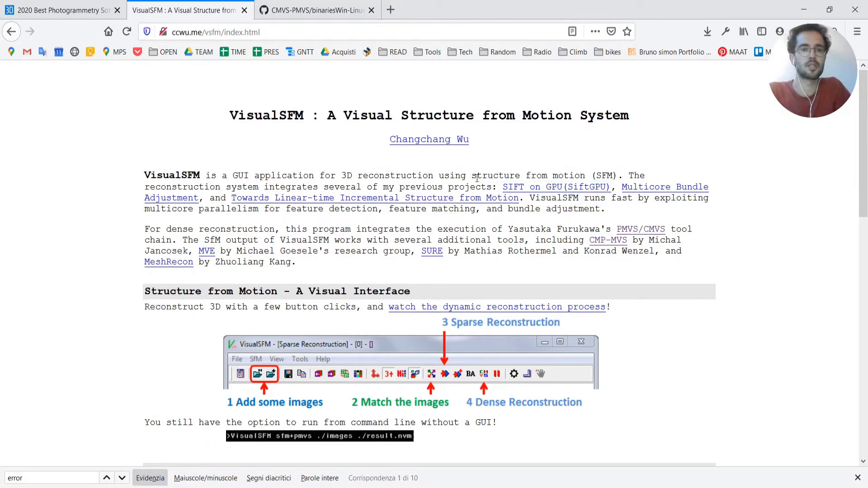
{"action": "left_click_drag", "start_coordinate": [473, 174], "coordinate": [536, 179]}
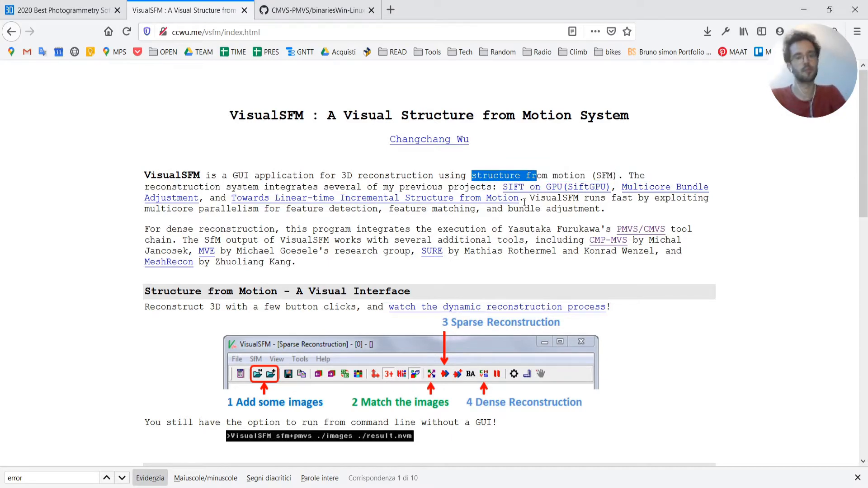
{"action": "left_click", "coordinate": [123, 376]}
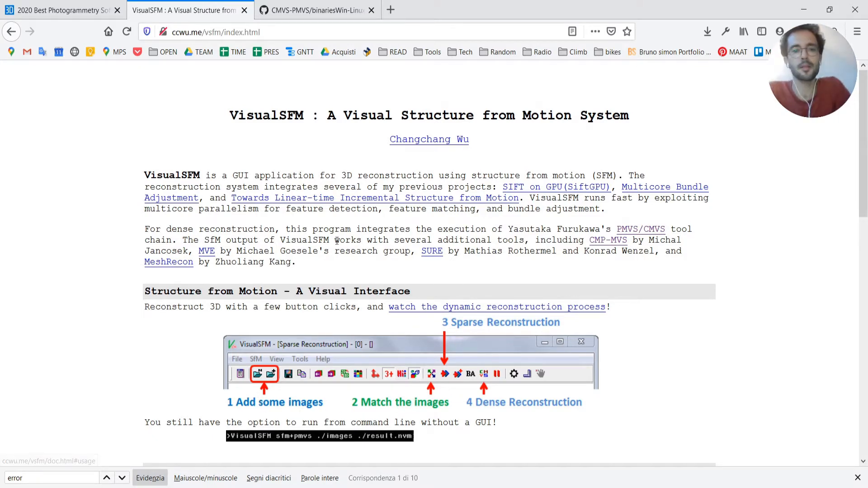
Step: Examine the VisualSFM download links and the binariesWin-Linux folder of the CMVS-PMVS repository on GitHub
{"action": "scroll", "coordinate": [405, 226], "scroll_direction": "down", "scroll_amount": 7}
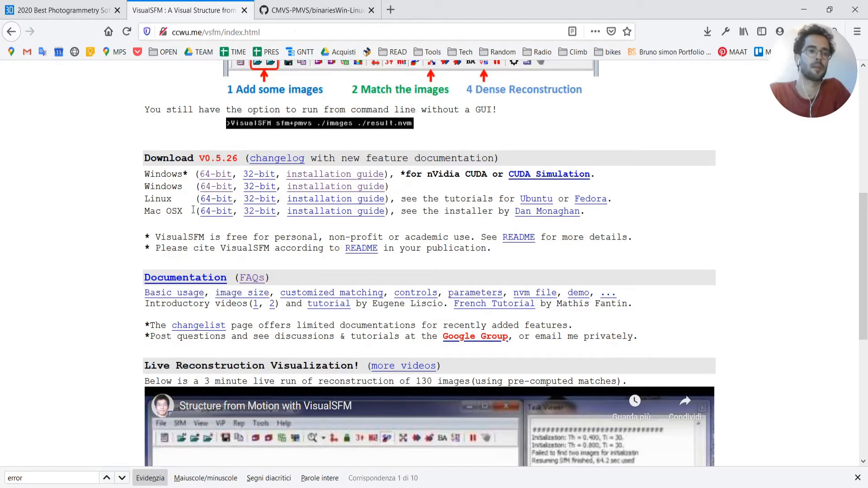
{"action": "left_click", "coordinate": [307, 7]}
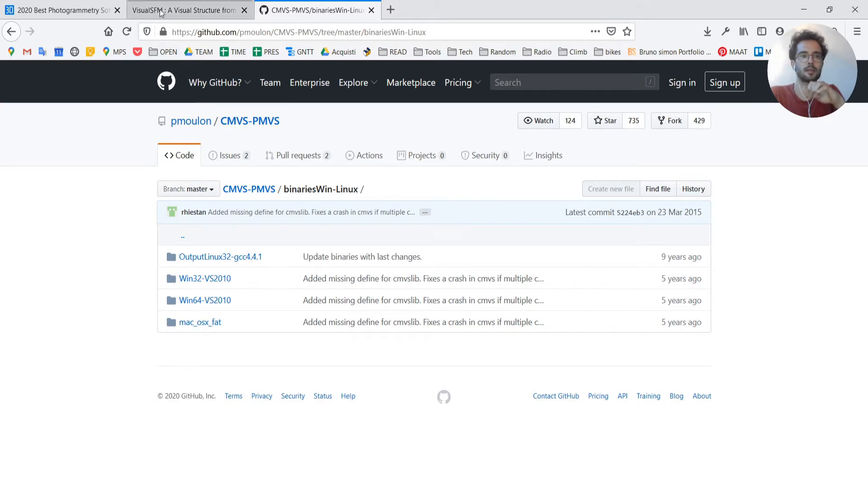
{"action": "left_click", "coordinate": [184, 10]}
{"action": "scroll", "coordinate": [461, 385], "scroll_direction": "up", "scroll_amount": 7}
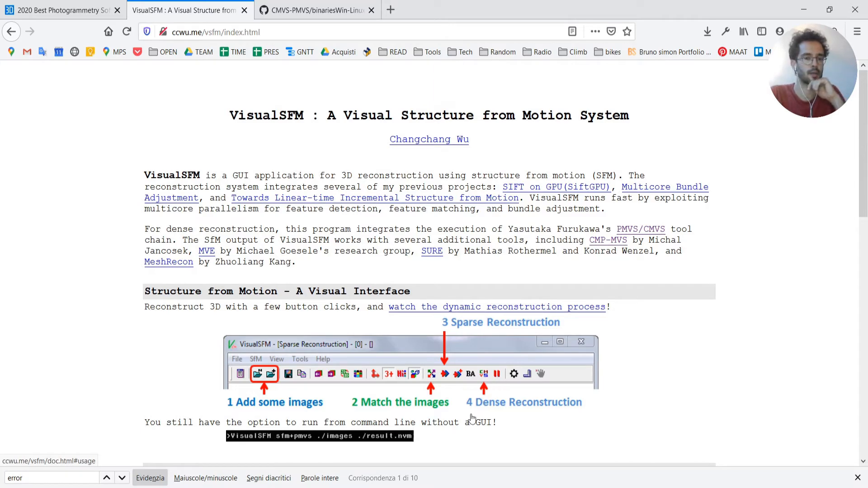
{"action": "scroll", "coordinate": [557, 445], "scroll_direction": "down", "scroll_amount": 3}
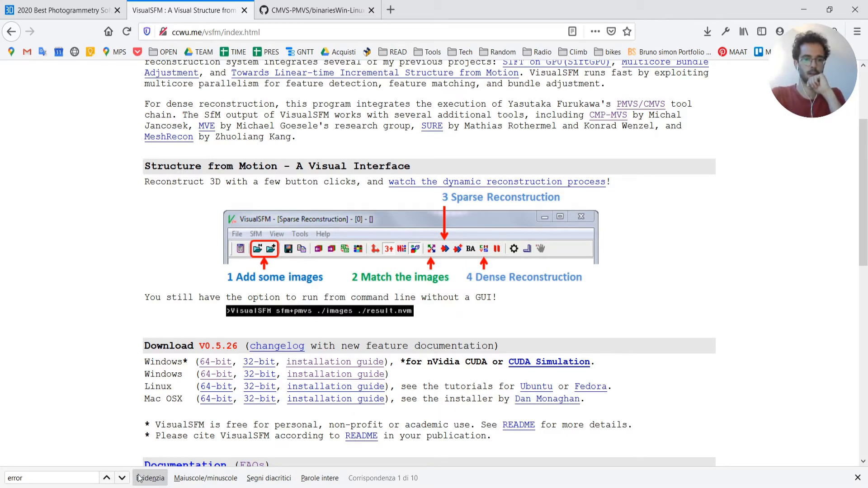
Step: Switch to File Explorer and compare the VisualSFM_windows_64bit folder with the CMVS-PMVS-master binaries in Win32-VS2010
{"action": "key", "text": "alt+Tab"}
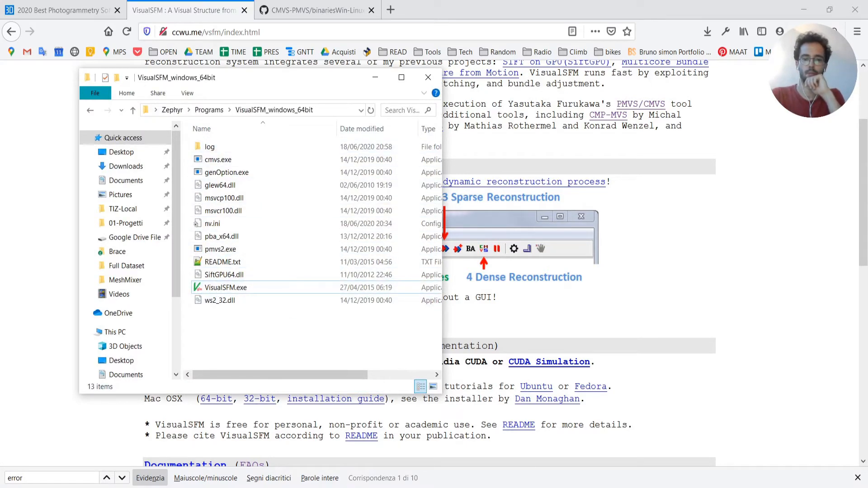
{"action": "key", "text": "alt+Tab"}
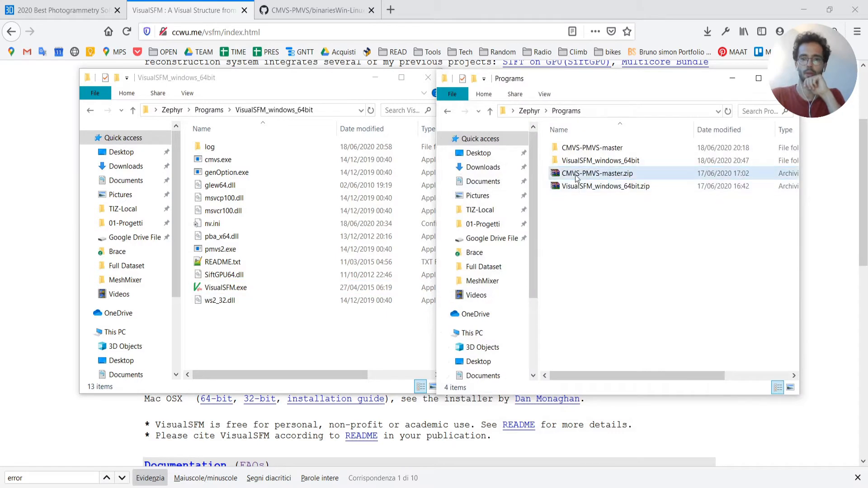
{"action": "double_click", "coordinate": [579, 148]}
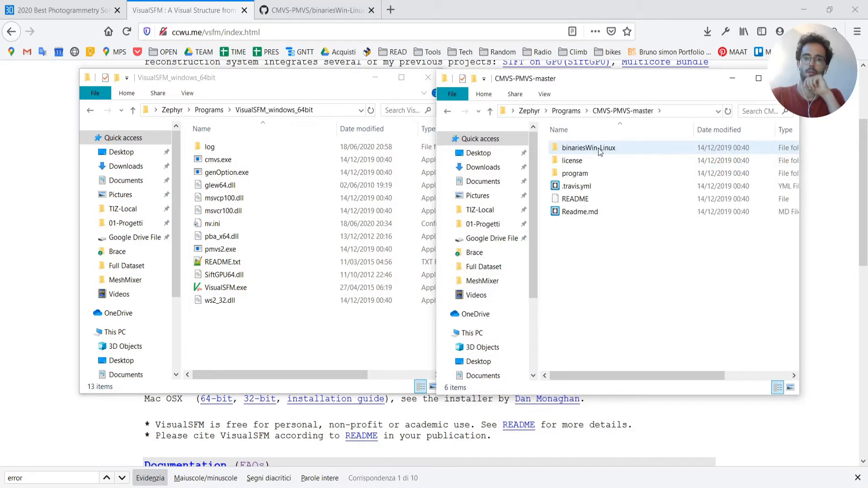
{"action": "double_click", "coordinate": [580, 148]}
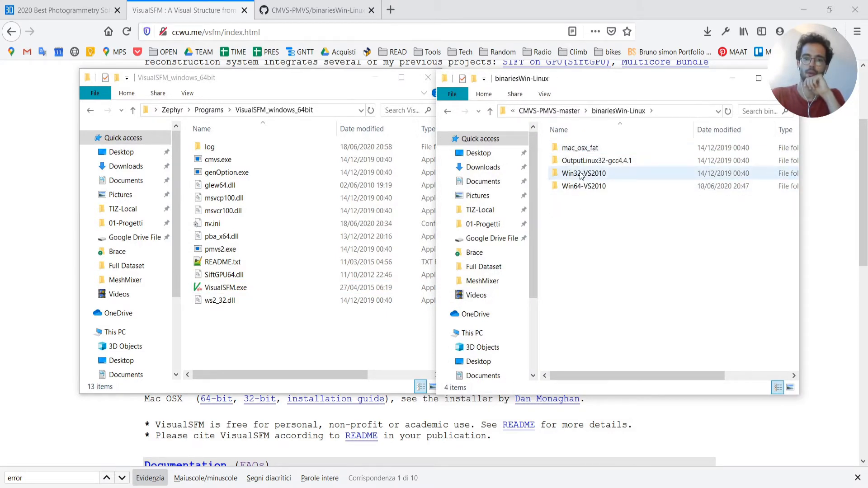
{"action": "double_click", "coordinate": [581, 174]}
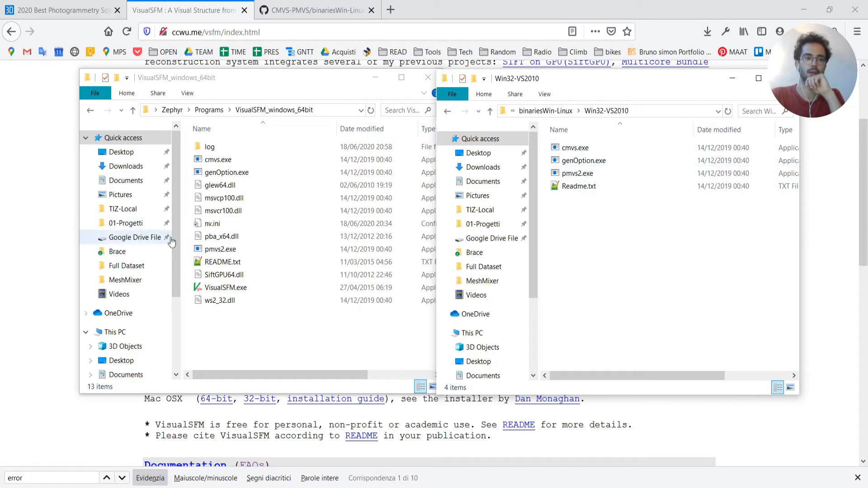
{"action": "left_click", "coordinate": [785, 78]}
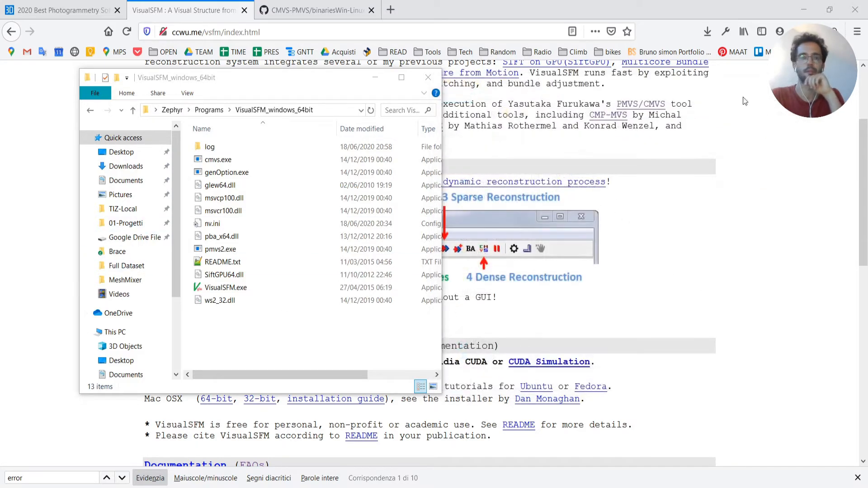
{"action": "key", "text": "alt+F4"}
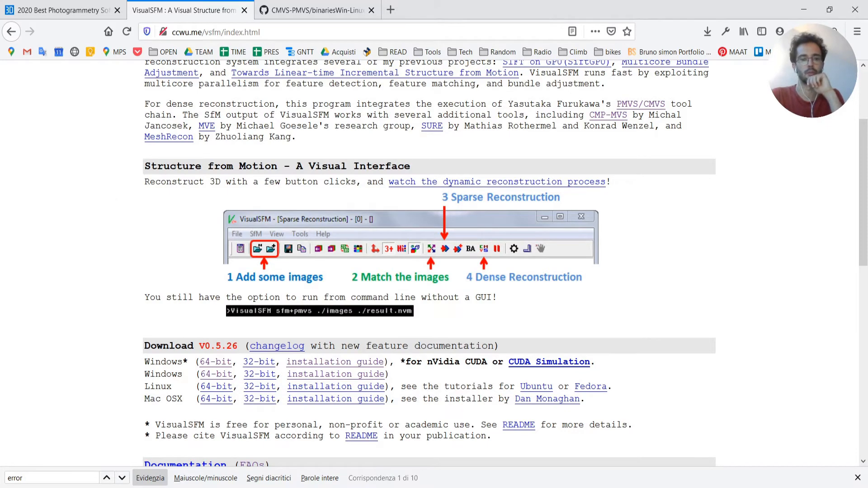
Step: Launch VisualSFM.exe from the VisualSFM_windows_64bit folder, clear the other windows away and enlarge the VisualSFM main window
{"action": "key", "text": "alt+Tab"}
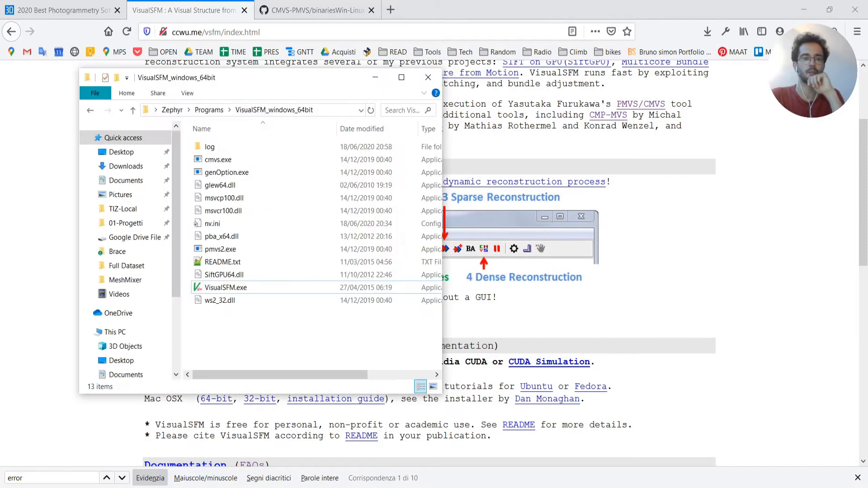
{"action": "double_click", "coordinate": [235, 289]}
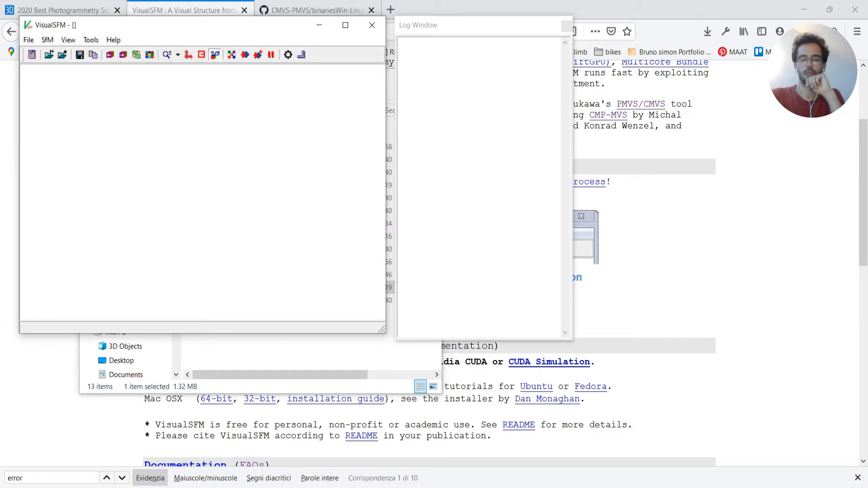
{"action": "key", "text": "super+d"}
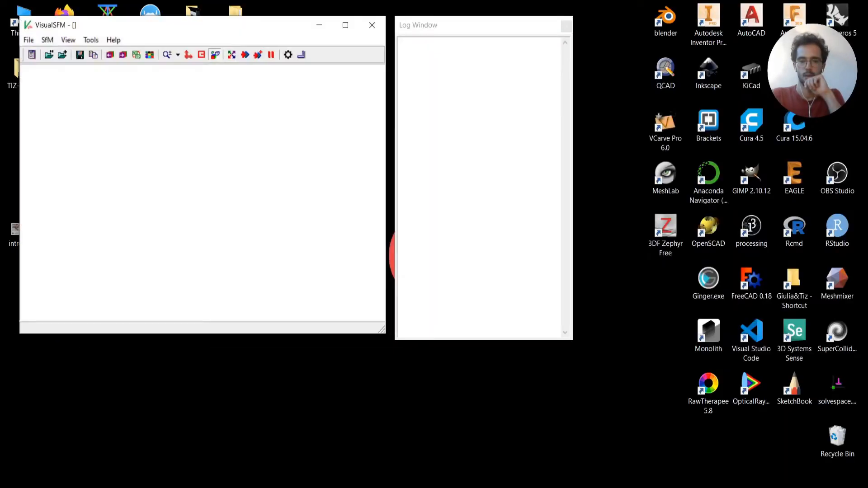
{"action": "left_click_drag", "start_coordinate": [379, 332], "coordinate": [656, 451]}
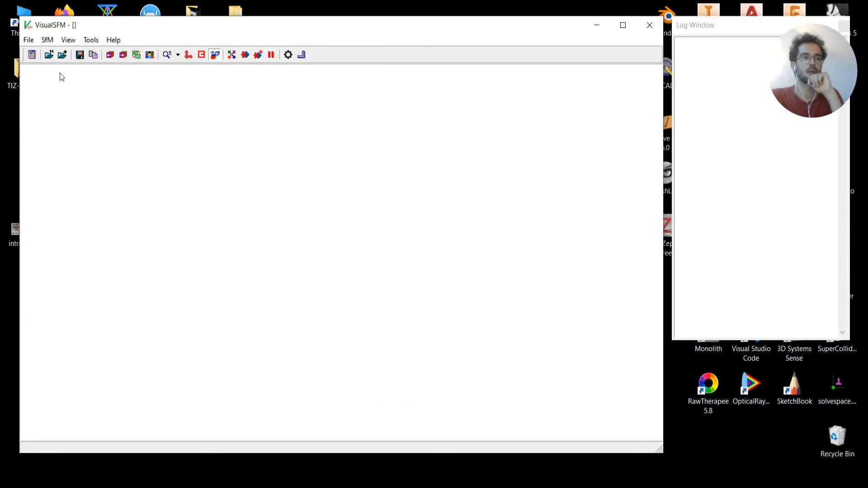
Step: Load all eight face photos from the Subset-Small folder, small-P1155617 to small-P1155633, into VisualSFM
{"action": "left_click", "coordinate": [61, 56]}
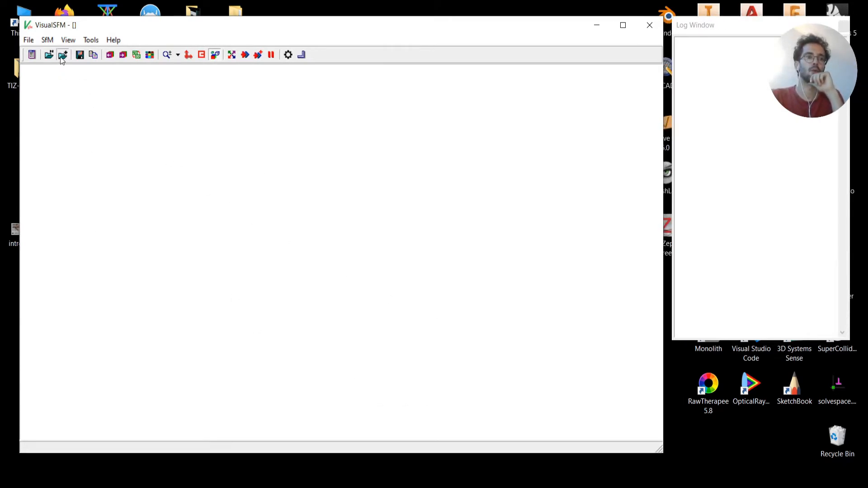
{"action": "left_click_drag", "start_coordinate": [248, 56], "coordinate": [368, 98]}
{"action": "left_click_drag", "start_coordinate": [581, 406], "coordinate": [685, 454]}
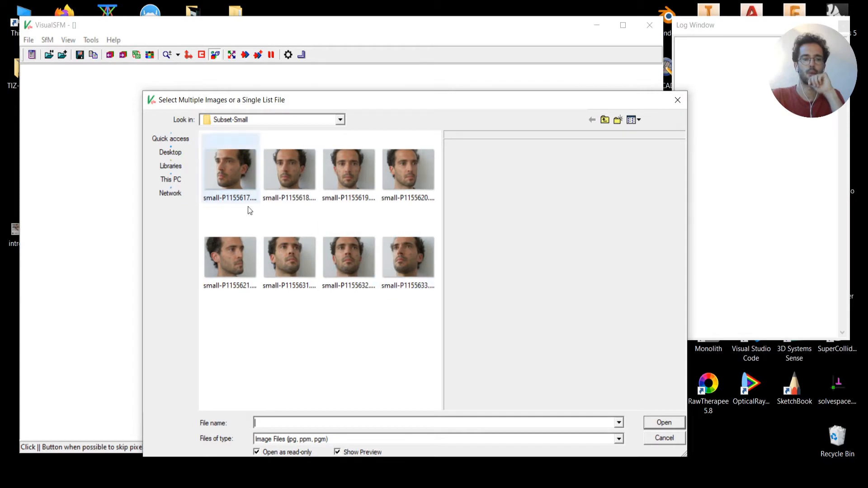
{"action": "left_click_drag", "start_coordinate": [404, 302], "coordinate": [208, 161]}
{"action": "left_click", "coordinate": [658, 427]}
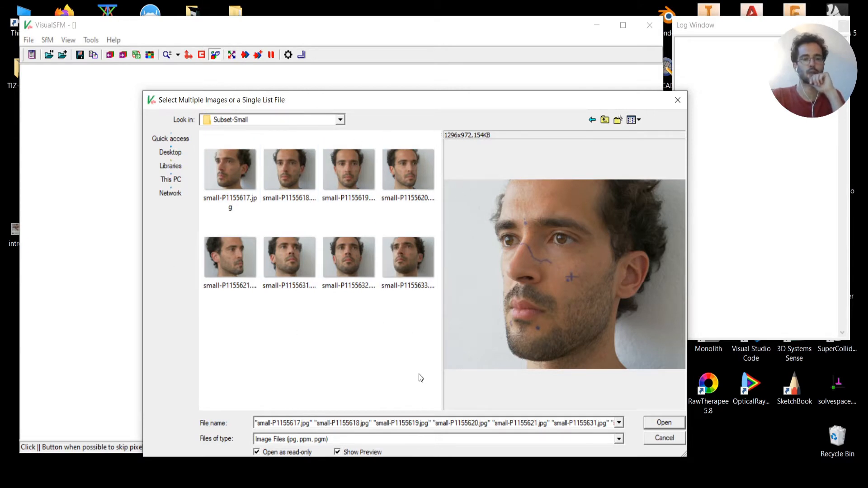
{"action": "left_click_drag", "start_coordinate": [426, 362], "coordinate": [234, 179]}
{"action": "left_click", "coordinate": [674, 425]}
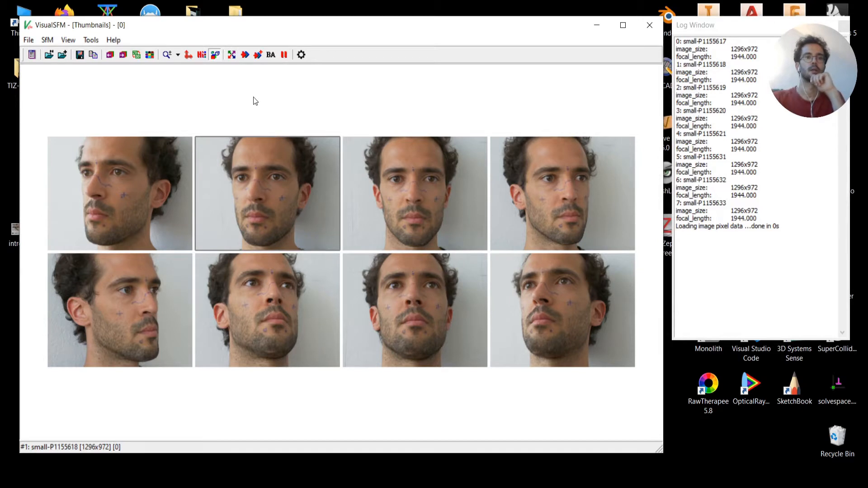
Step: Compute the missing pairwise matches between the loaded photos, interrupt the matching and start it again
{"action": "left_click", "coordinate": [232, 57]}
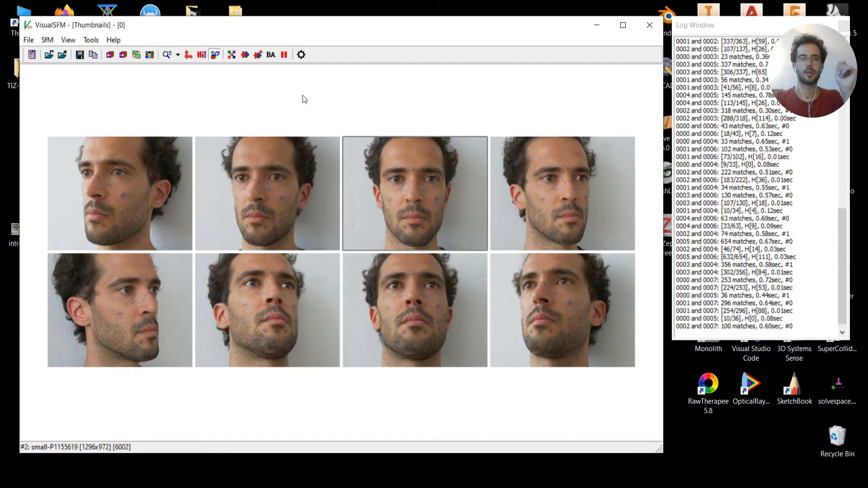
{"action": "left_click", "coordinate": [284, 55]}
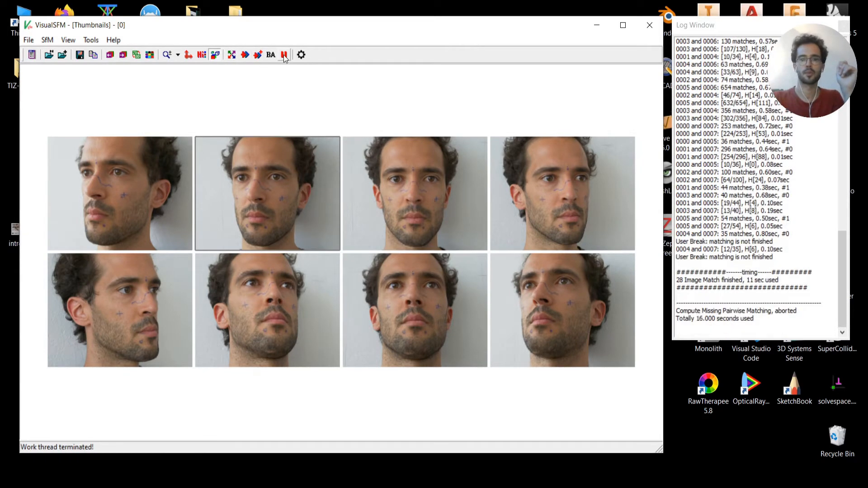
{"action": "left_click", "coordinate": [231, 55]}
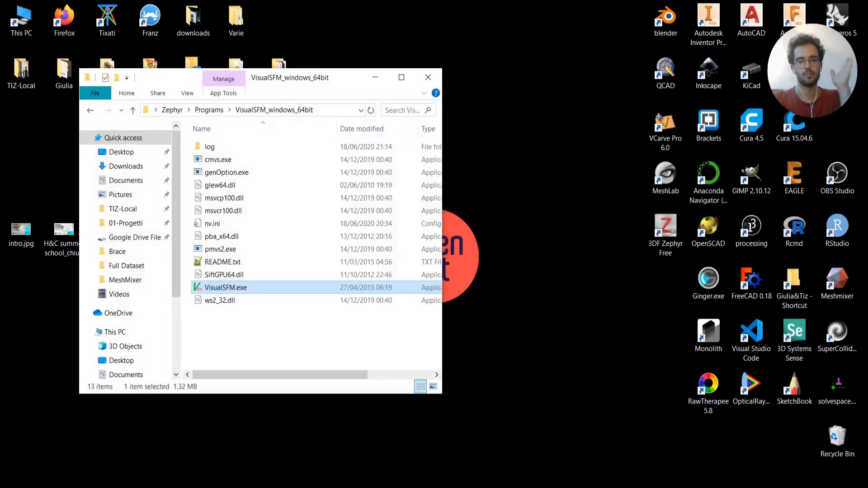
Step: Relaunch VisualSFM.exe from the VisualSFM_windows_64bit folder, then reposition and enlarge its main window
{"action": "left_click", "coordinate": [296, 333]}
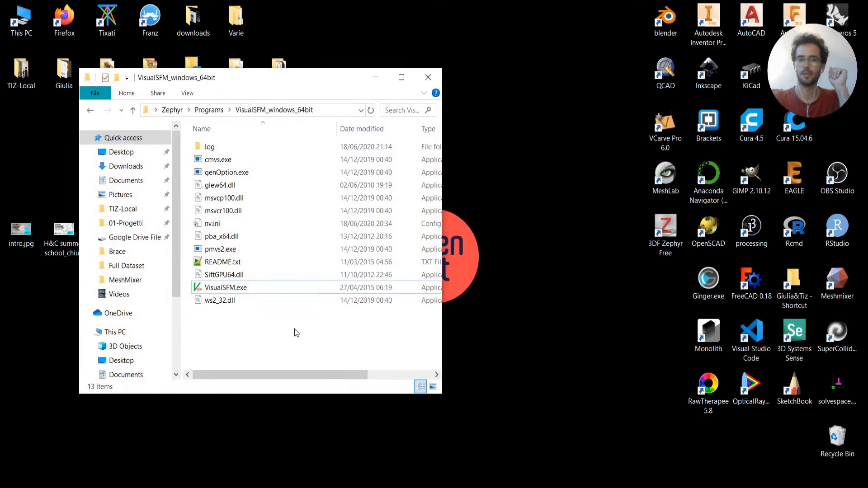
{"action": "double_click", "coordinate": [240, 293]}
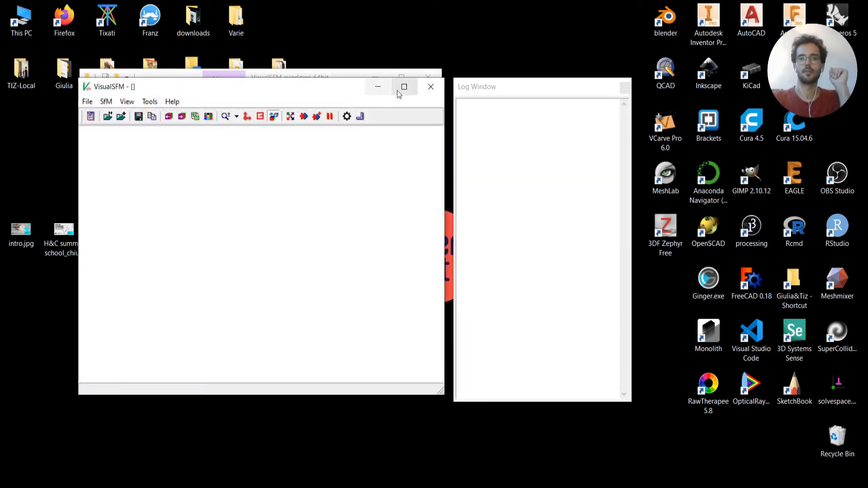
{"action": "left_click_drag", "start_coordinate": [295, 89], "coordinate": [229, 11]}
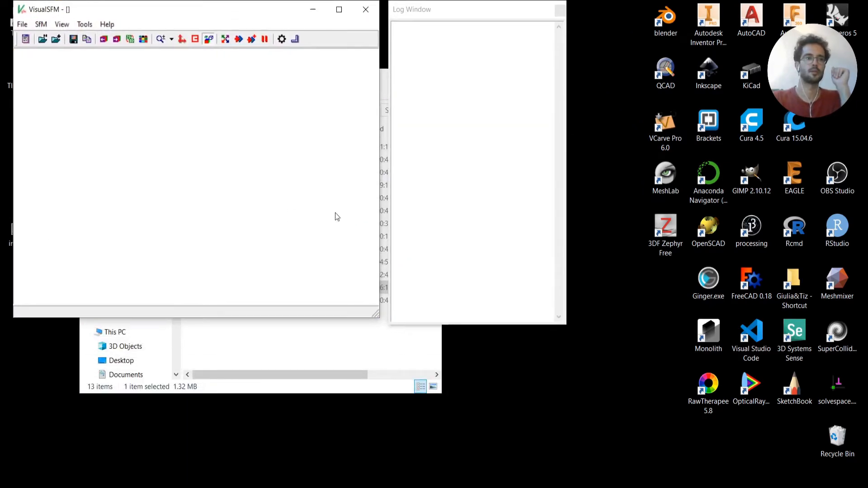
{"action": "left_click_drag", "start_coordinate": [376, 314], "coordinate": [674, 469]}
Step: Reload the eight Subset-Small photos in the relaunched session and compute the missing pairwise matches
{"action": "left_click", "coordinate": [55, 40]}
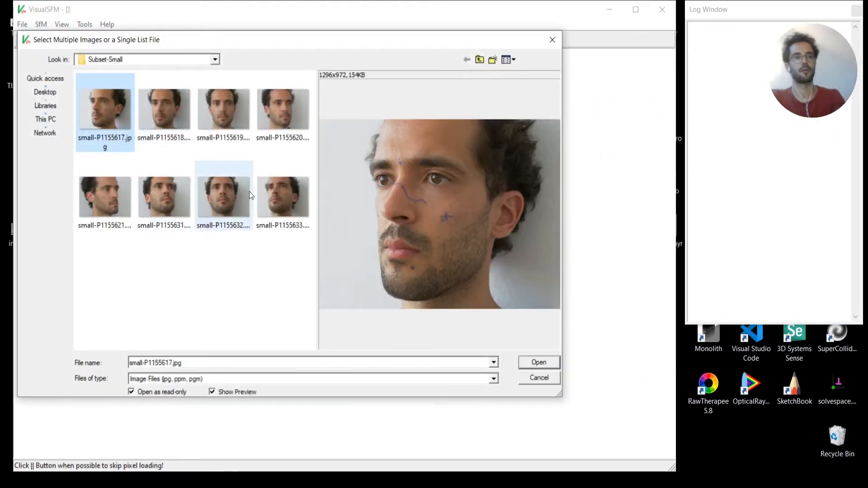
{"action": "left_click", "coordinate": [280, 202], "text": "shift"}
{"action": "left_click", "coordinate": [539, 363]}
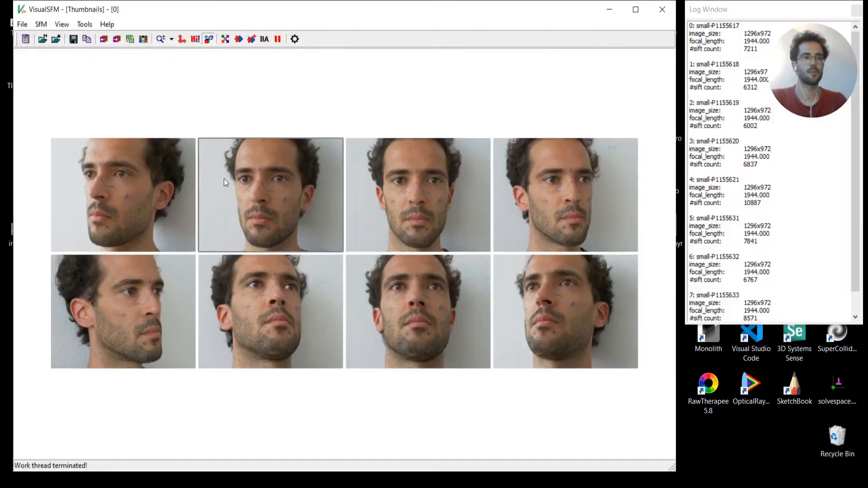
{"action": "left_click", "coordinate": [224, 40]}
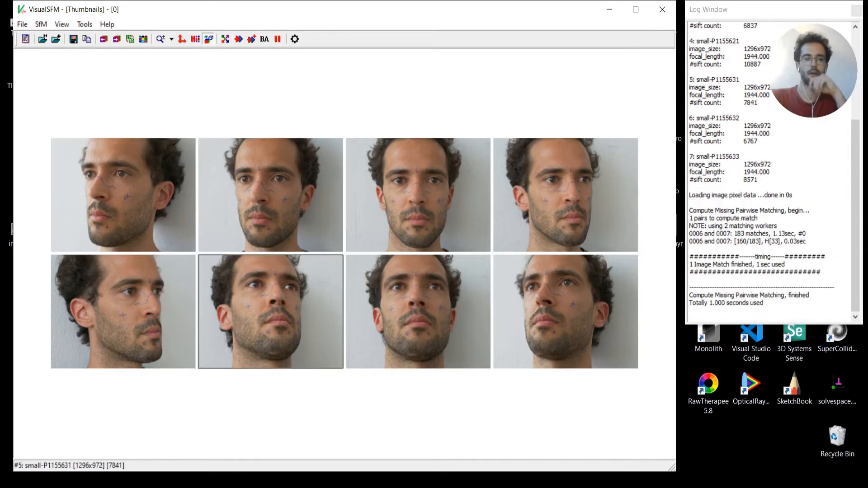
Step: Check the reconstruction workflow diagram on the VisualSFM web page and return to VisualSFM with a taller Log Window
{"action": "key", "text": "alt+Tab"}
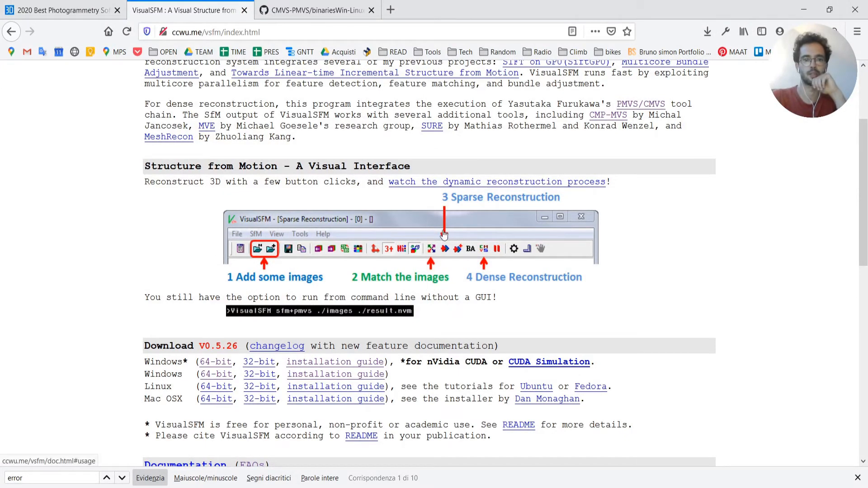
{"action": "key", "text": "alt+Tab"}
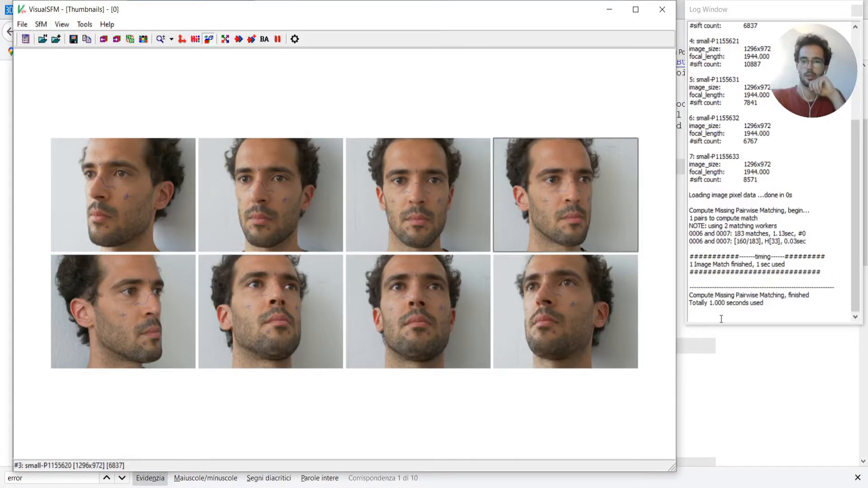
{"action": "left_click_drag", "start_coordinate": [721, 324], "coordinate": [719, 430]}
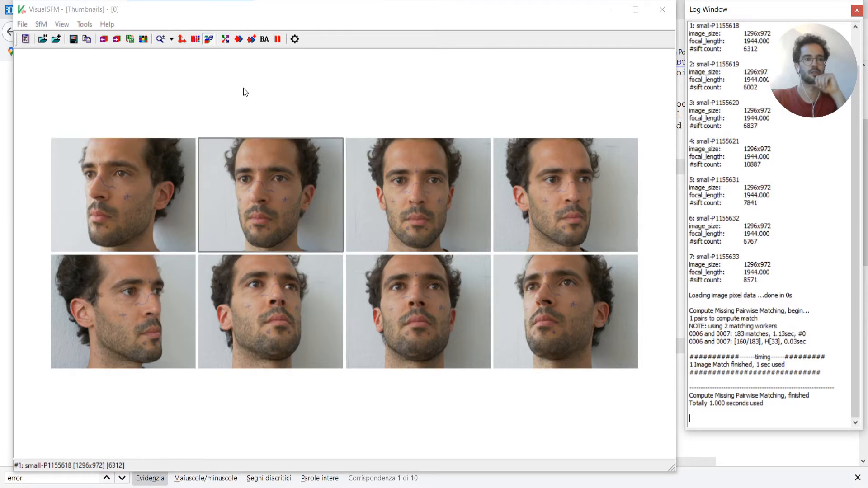
Step: Run the sparse 3D reconstruction on the matched photos and inspect the resulting point cloud
{"action": "left_click", "coordinate": [239, 41]}
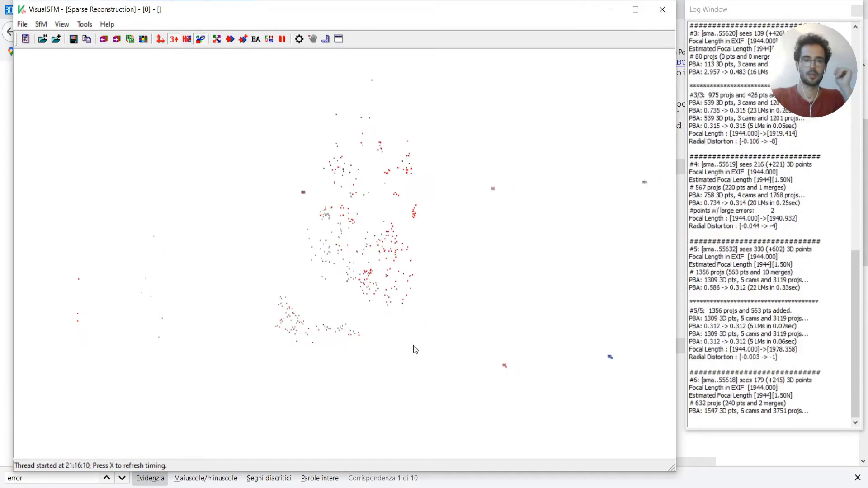
{"action": "scroll", "coordinate": [343, 298], "scroll_direction": "down", "scroll_amount": 5}
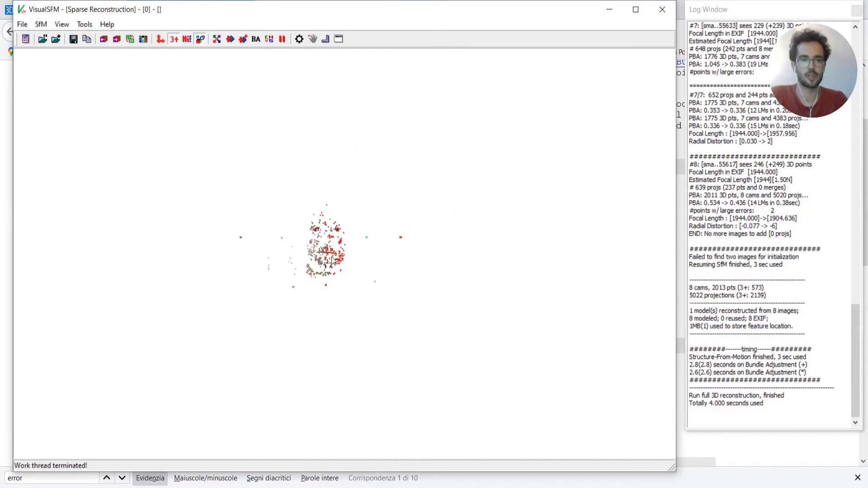
{"action": "left_click_drag", "start_coordinate": [332, 261], "coordinate": [342, 363]}
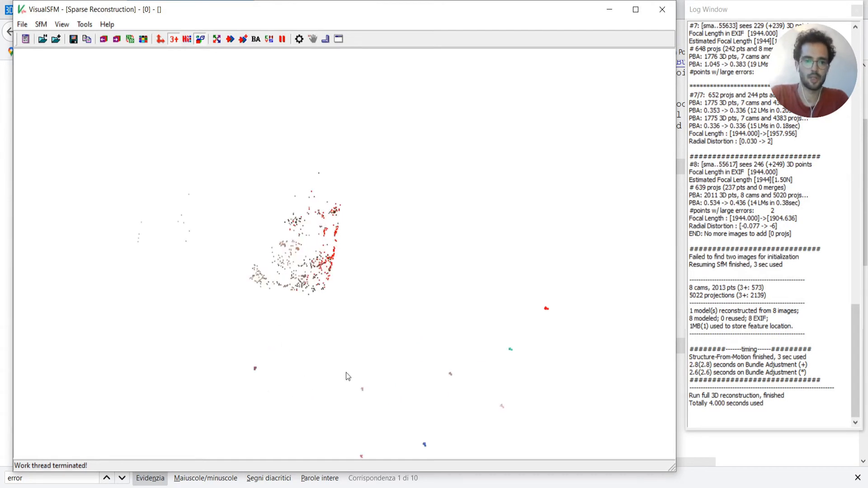
Step: Switch to the Subset-Small folder in File Explorer and sort its files by type to review the photos as thumbnails
{"action": "left_click", "coordinate": [545, 487]}
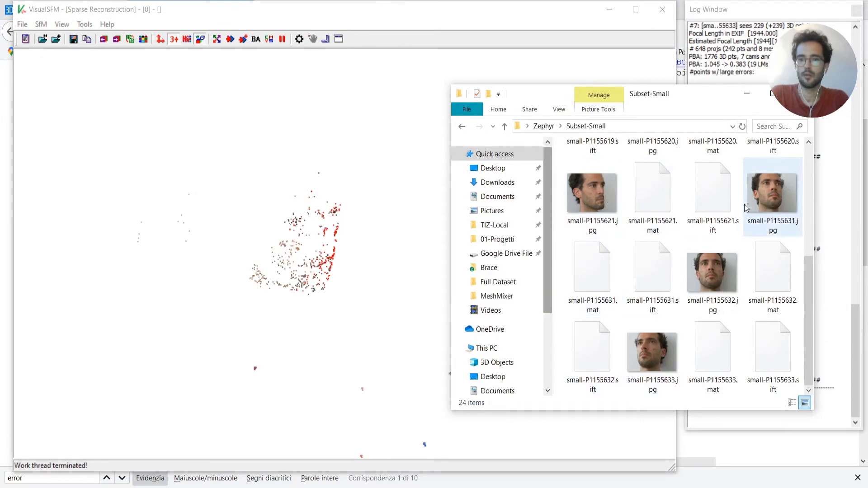
{"action": "left_click", "coordinate": [792, 402]}
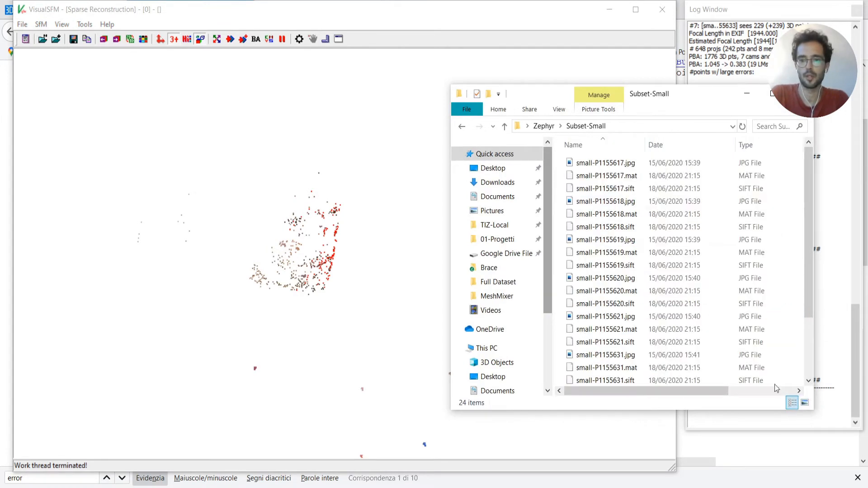
{"action": "left_click", "coordinate": [749, 145]}
{"action": "left_click", "coordinate": [804, 404]}
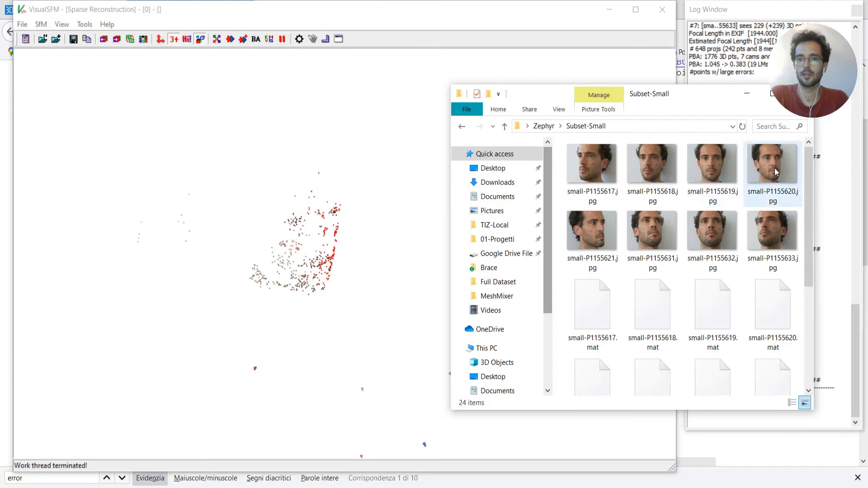
{"action": "left_click", "coordinate": [637, 224]}
Step: Examine the camera positions around the sparse face point cloud in VisualSFM and run bundle adjustment on it
{"action": "left_click_drag", "start_coordinate": [234, 262], "coordinate": [248, 334]}
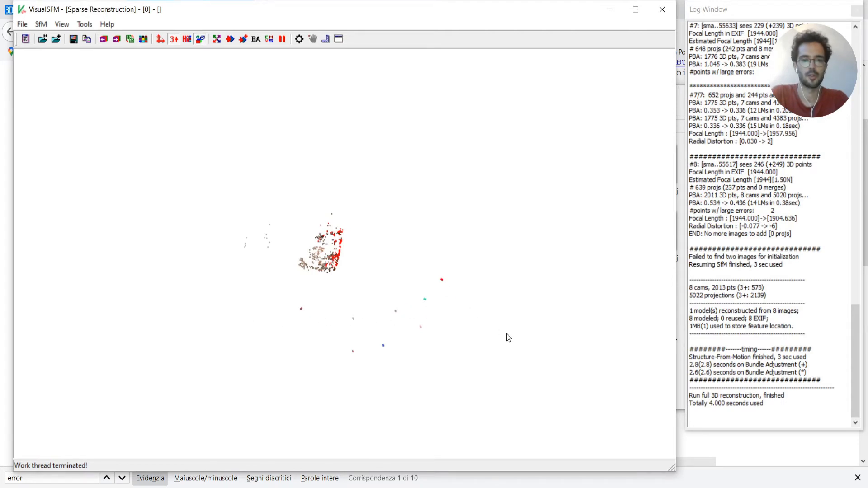
{"action": "scroll", "coordinate": [509, 338], "scroll_direction": "up", "scroll_amount": 5}
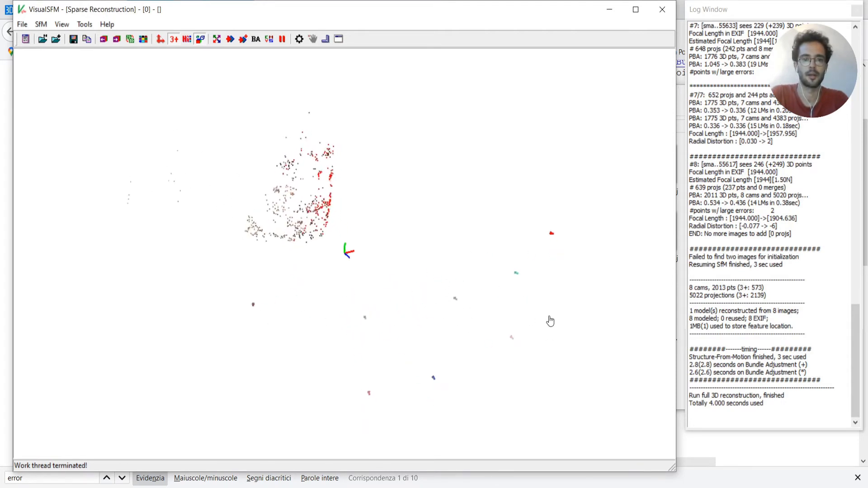
{"action": "left_click_drag", "start_coordinate": [550, 321], "coordinate": [494, 335]}
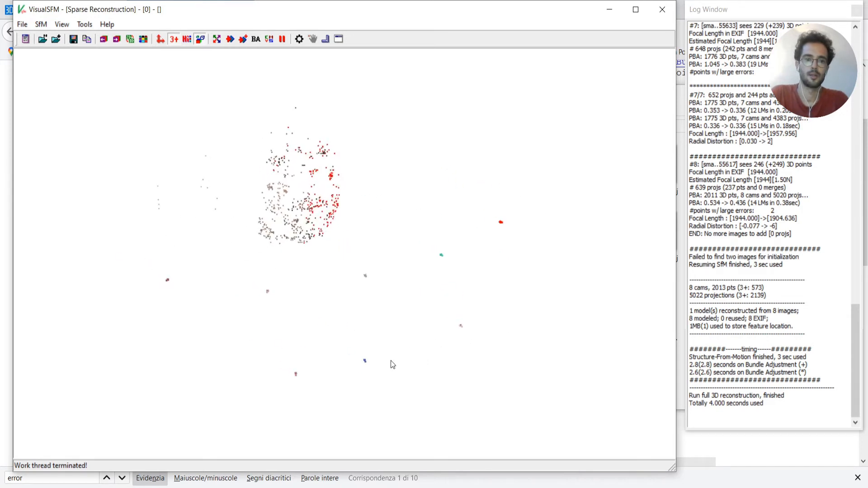
{"action": "scroll", "coordinate": [289, 365], "scroll_direction": "down", "scroll_amount": 5}
{"action": "left_click_drag", "start_coordinate": [261, 344], "coordinate": [319, 355]}
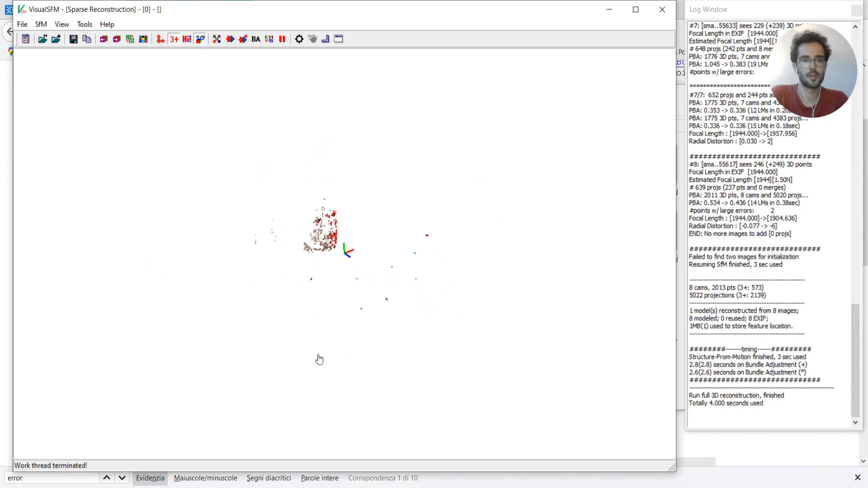
{"action": "scroll", "coordinate": [319, 359], "scroll_direction": "up", "scroll_amount": 5}
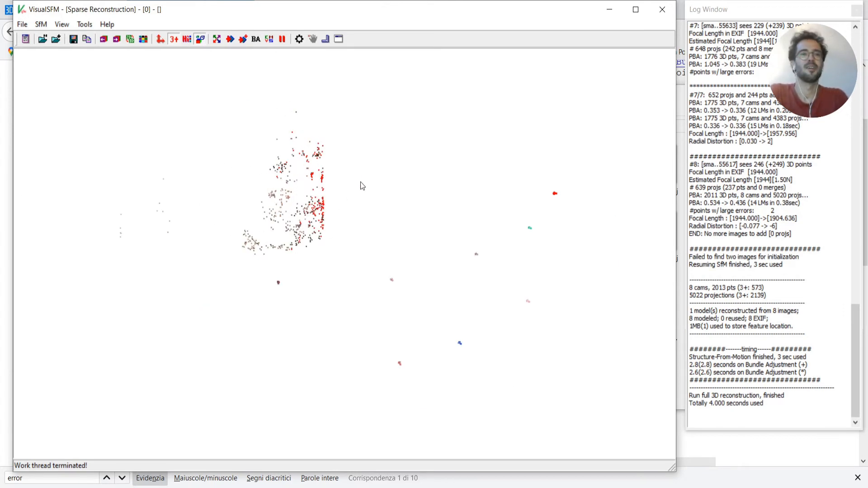
{"action": "left_click", "coordinate": [257, 39]}
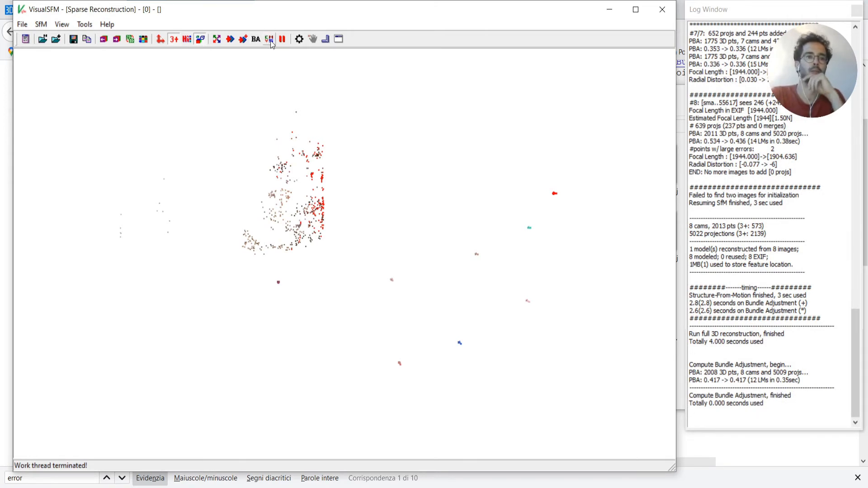
Step: Check for cmvs.exe in the VisualSFM_windows_64bit folder in File Explorer and return to VisualSFM
{"action": "key", "text": "alt+Tab"}
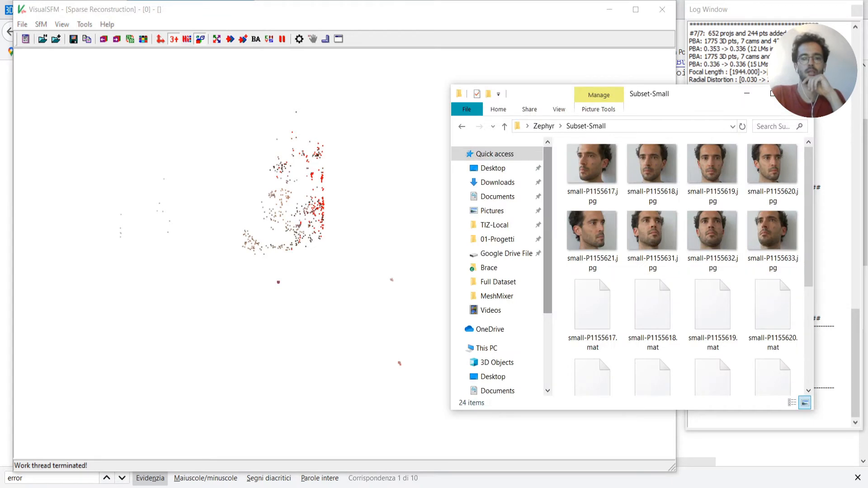
{"action": "key", "text": "alt+Tab"}
{"action": "key", "text": "alt+Tab"}
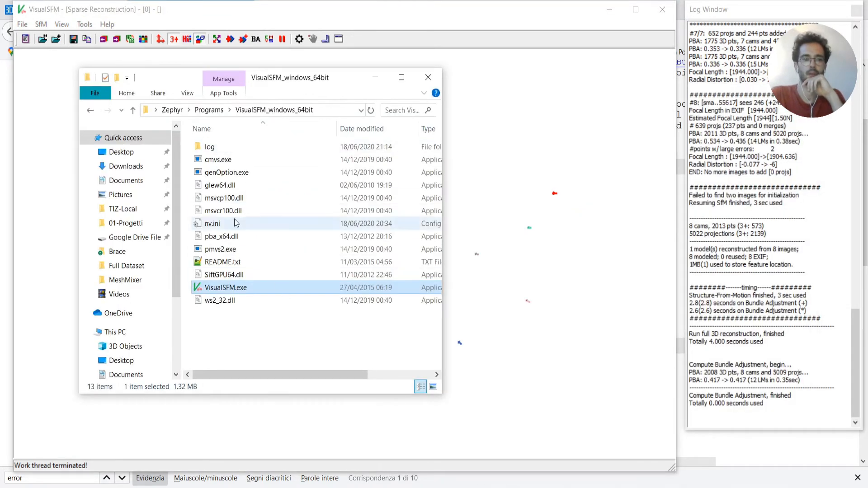
{"action": "left_click", "coordinate": [210, 160]}
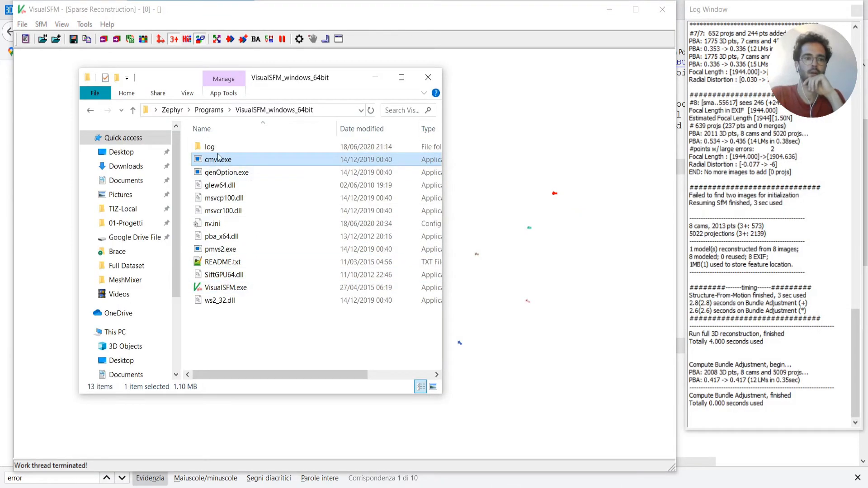
{"action": "left_click", "coordinate": [53, 171]}
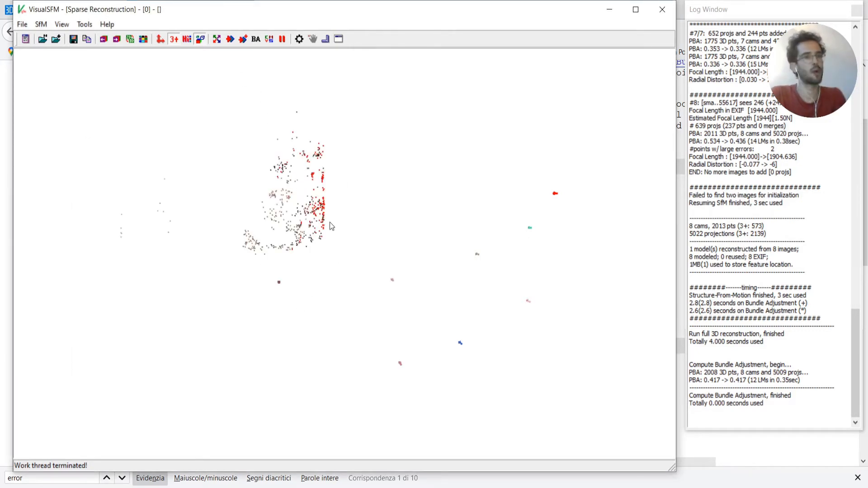
Step: Run the CMVS dense reconstruction with its workspace saved as Small-Pointcloud in Subset-Small, and check its progress in the log
{"action": "left_click", "coordinate": [269, 40]}
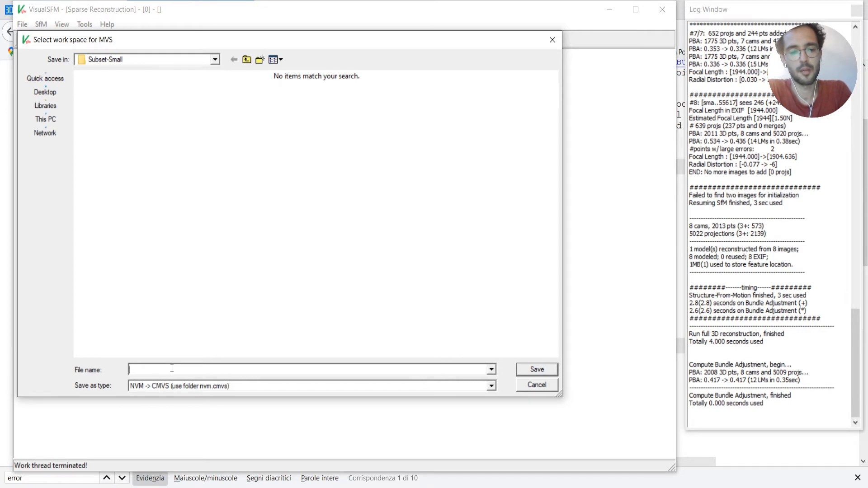
{"action": "type", "text": "Small-"}
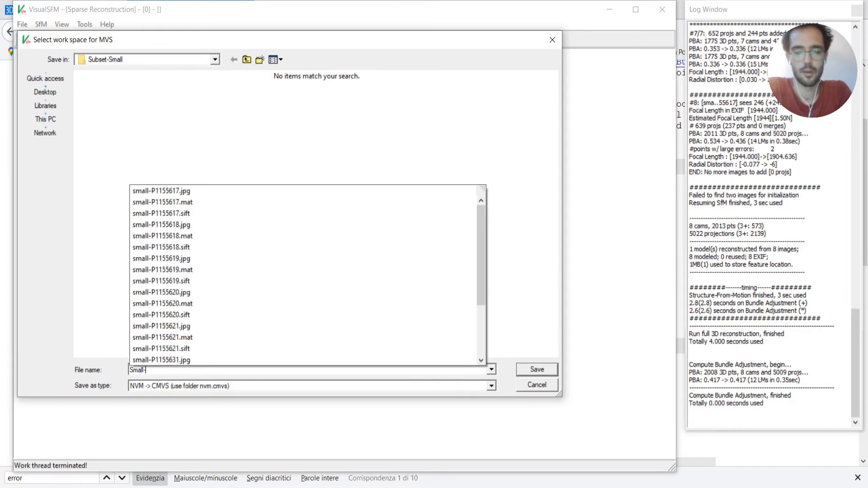
{"action": "type", "text": "Poin"}
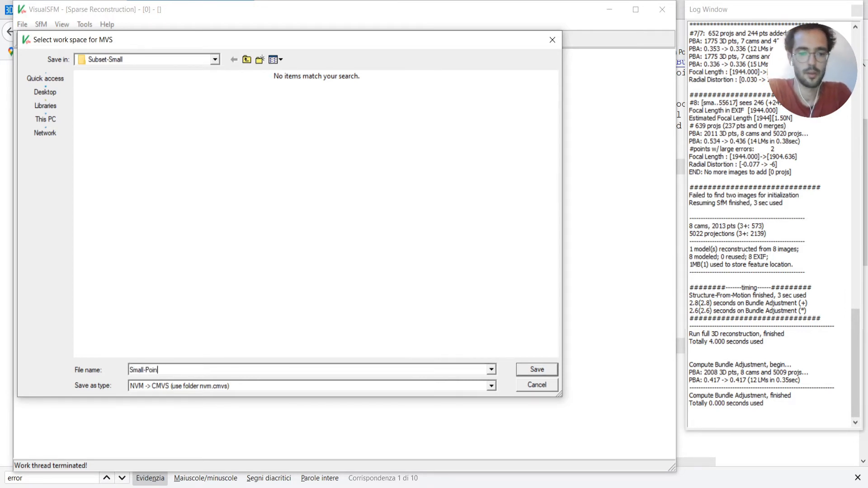
{"action": "type", "text": "tcloud"}
{"action": "key", "text": "Return"}
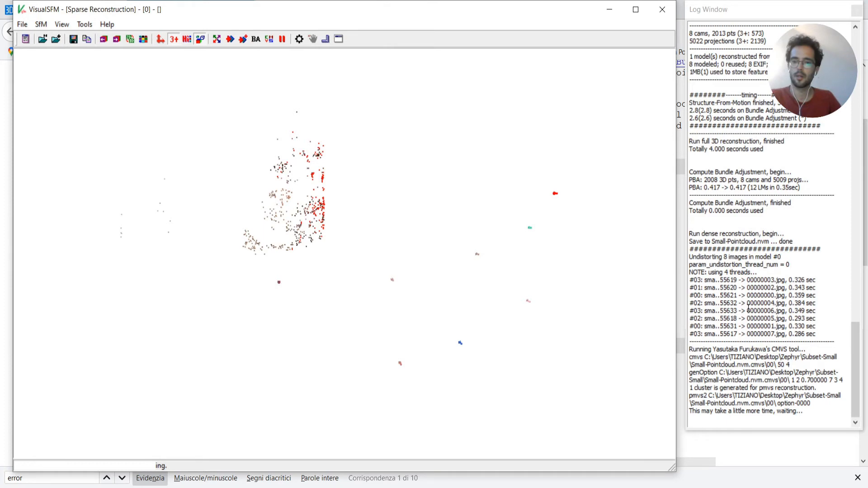
{"action": "left_click_drag", "start_coordinate": [690, 411], "coordinate": [809, 415]}
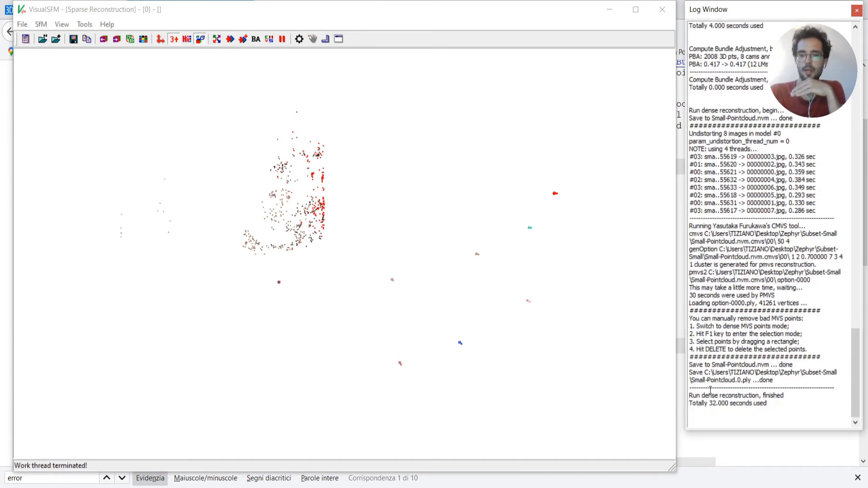
{"action": "left_click_drag", "start_coordinate": [690, 396], "coordinate": [779, 401]}
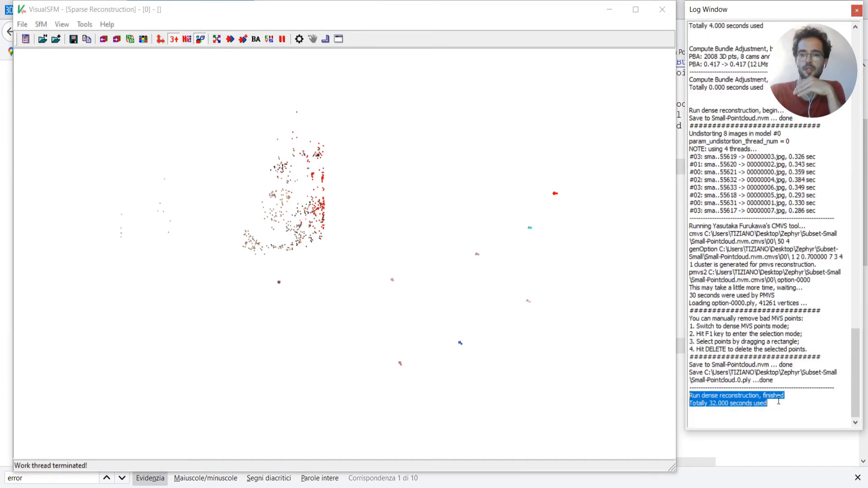
{"action": "left_click", "coordinate": [778, 404]}
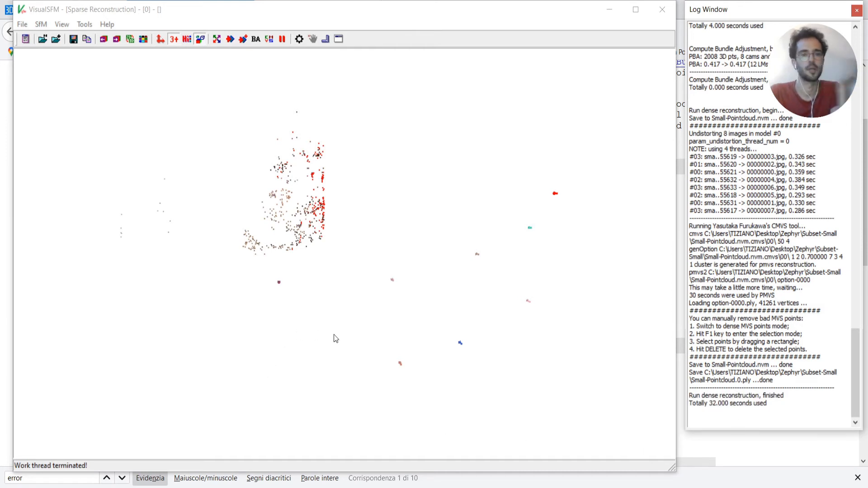
Step: Display the dense 3D points instead of the sparse ones and inspect the reconstructed face from the front and side
{"action": "left_click_drag", "start_coordinate": [337, 344], "coordinate": [302, 319]}
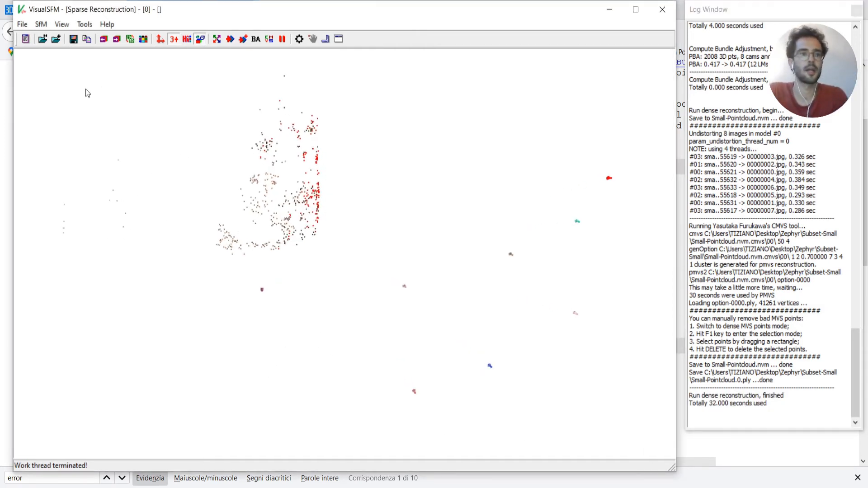
{"action": "left_click", "coordinate": [57, 25]}
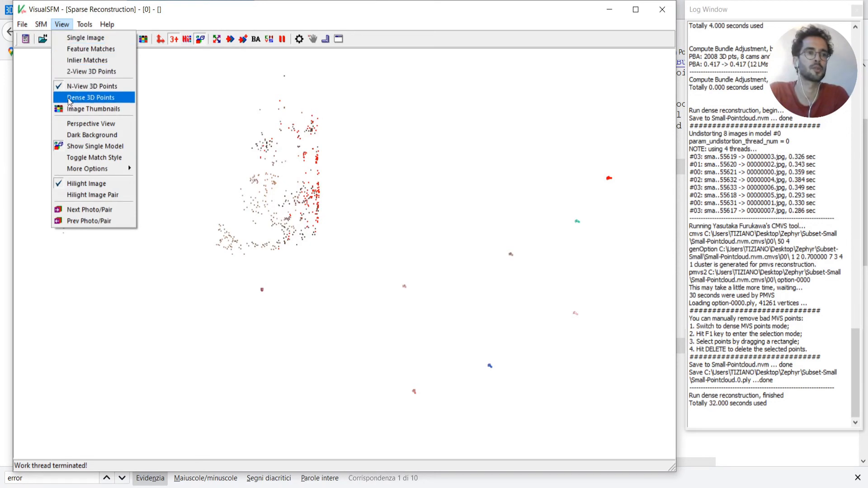
{"action": "left_click", "coordinate": [97, 97]}
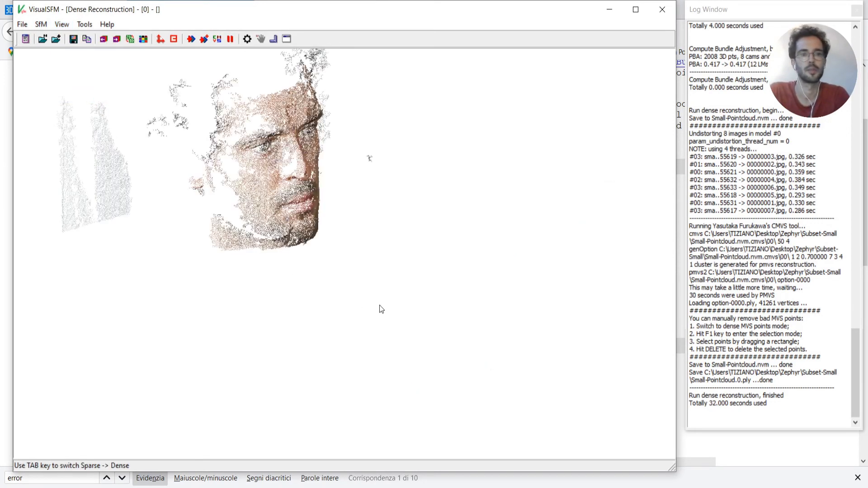
{"action": "scroll", "coordinate": [375, 308], "scroll_direction": "down", "scroll_amount": 3}
{"action": "scroll", "coordinate": [294, 240], "scroll_direction": "up", "scroll_amount": 5}
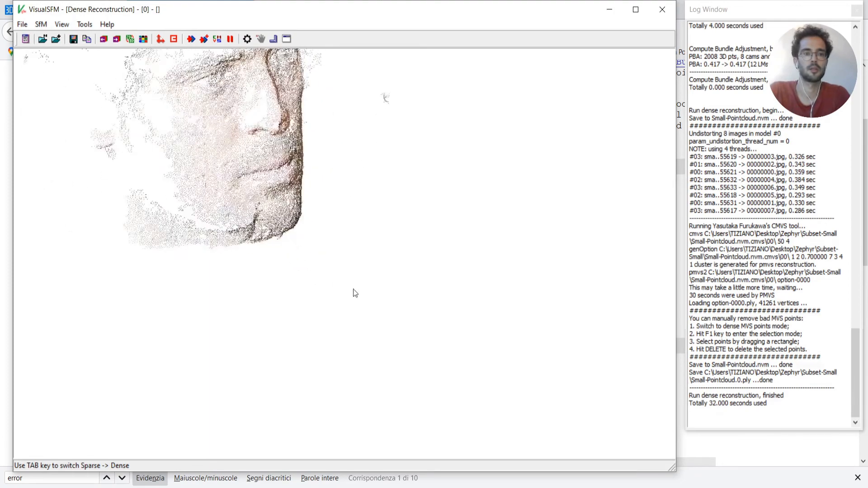
{"action": "left_click_drag", "start_coordinate": [355, 292], "coordinate": [332, 245]}
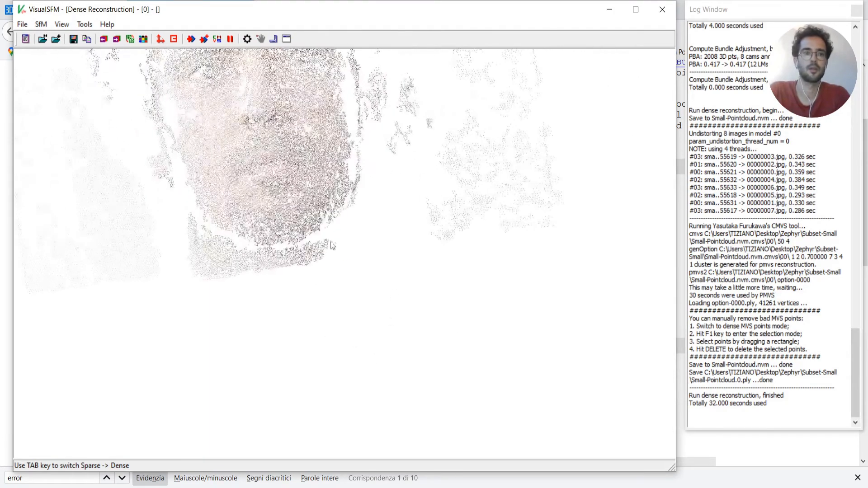
{"action": "left_click_drag", "start_coordinate": [397, 283], "coordinate": [480, 429]}
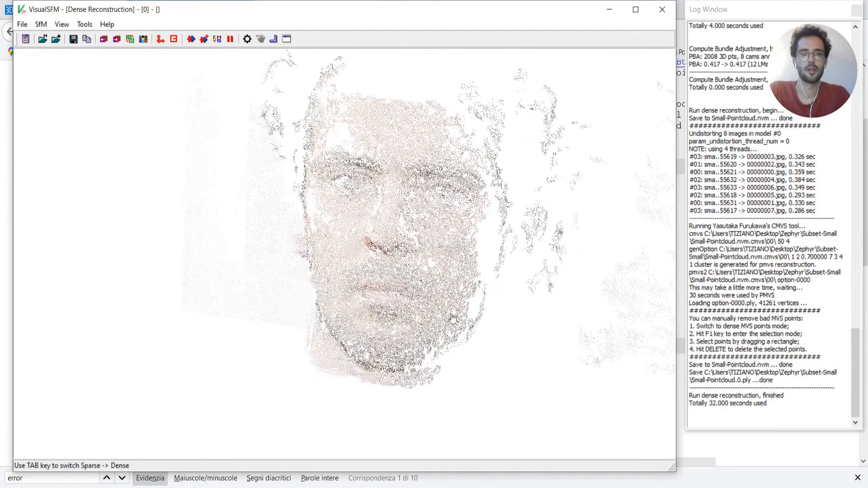
{"action": "left_click_drag", "start_coordinate": [453, 320], "coordinate": [584, 316]}
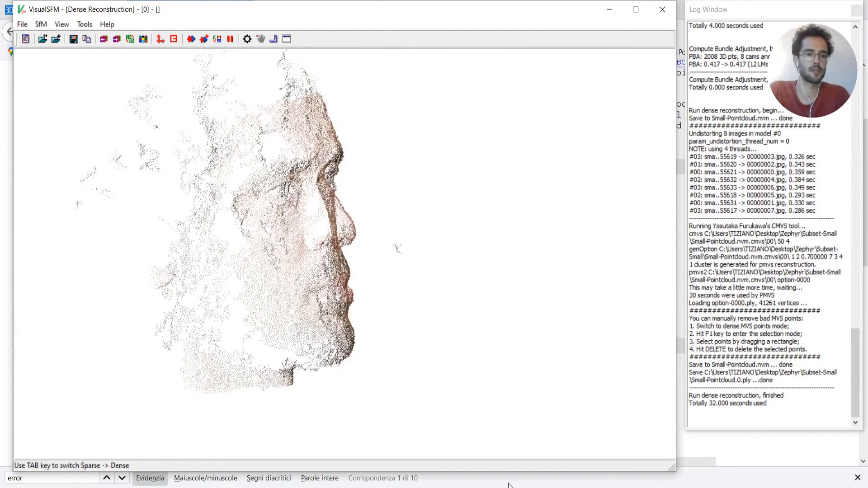
Step: Review the source photos in the Subset-Small folder and compare them with both sides of the dense face cloud in VisualSFM
{"action": "key", "text": "alt+Tab"}
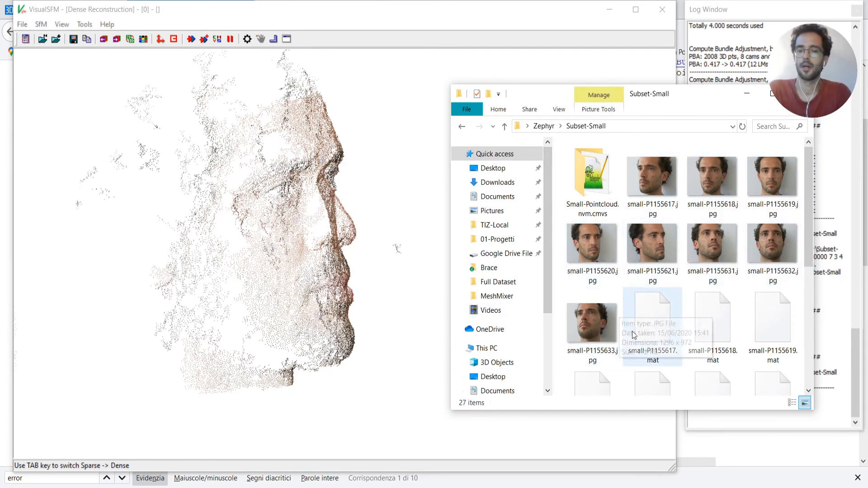
{"action": "left_click_drag", "start_coordinate": [339, 357], "coordinate": [253, 302]}
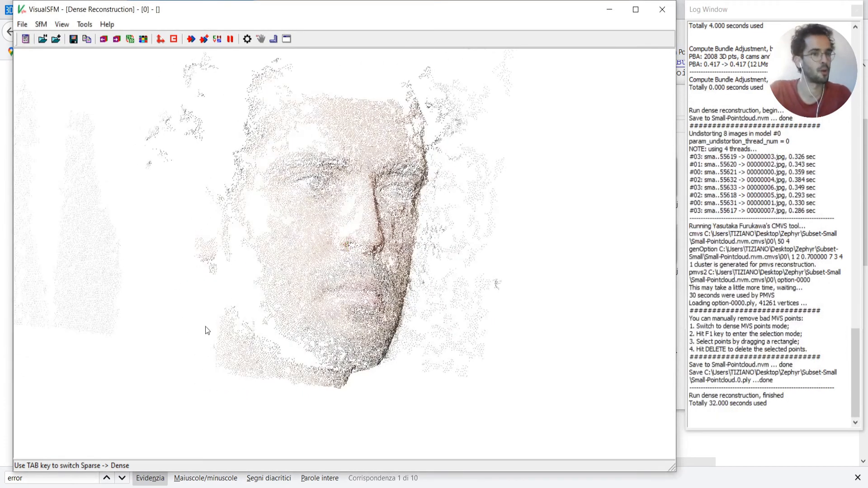
{"action": "left_click_drag", "start_coordinate": [628, 357], "coordinate": [525, 221]}
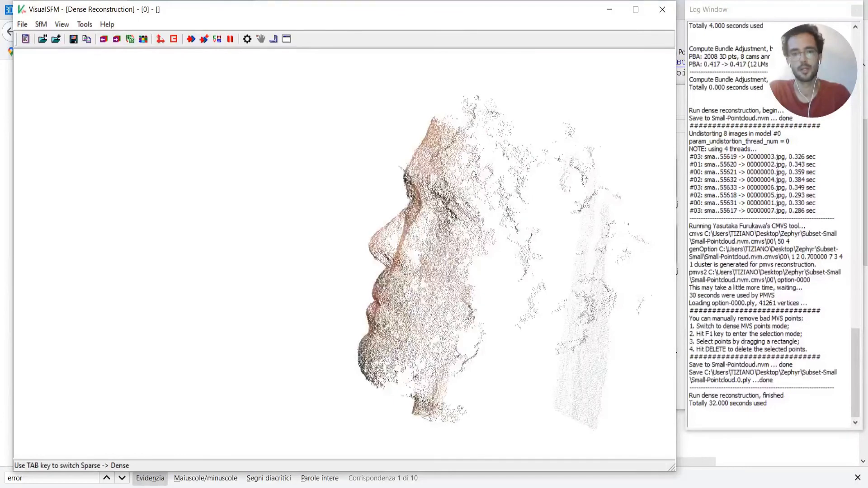
{"action": "left_click_drag", "start_coordinate": [276, 349], "coordinate": [412, 338]}
{"action": "scroll", "coordinate": [413, 338], "scroll_direction": "up", "scroll_amount": 5}
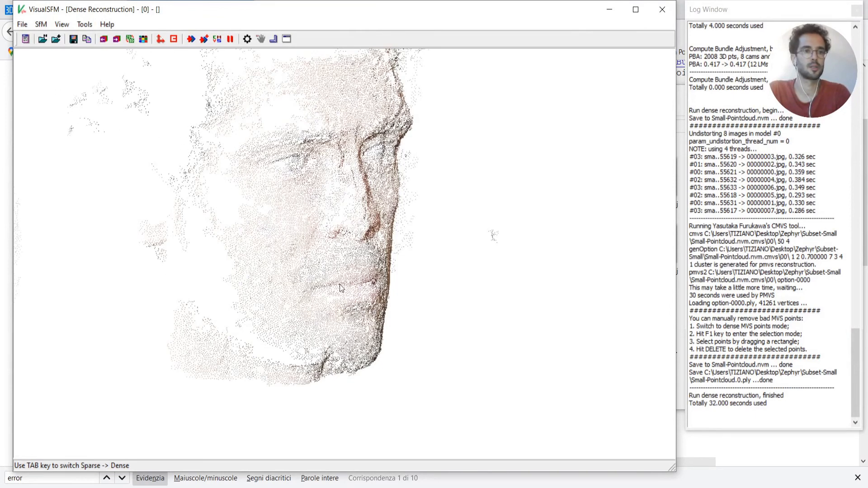
Step: Switch to the Subset-Small folder in File Explorer, open Small-Pointcloud.nvm.cmvs and enlarge the window
{"action": "key", "text": "alt+Tab"}
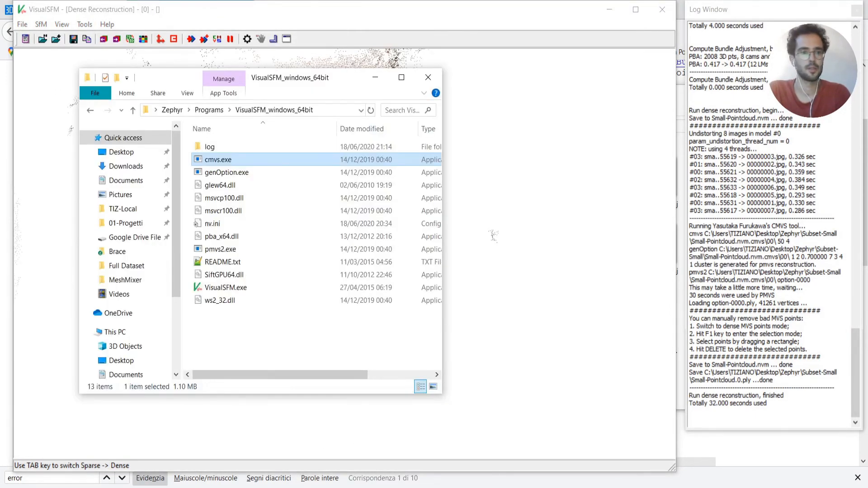
{"action": "key", "text": "alt+Tab"}
{"action": "left_click_drag", "start_coordinate": [669, 93], "coordinate": [437, 93]}
{"action": "double_click", "coordinate": [360, 174]}
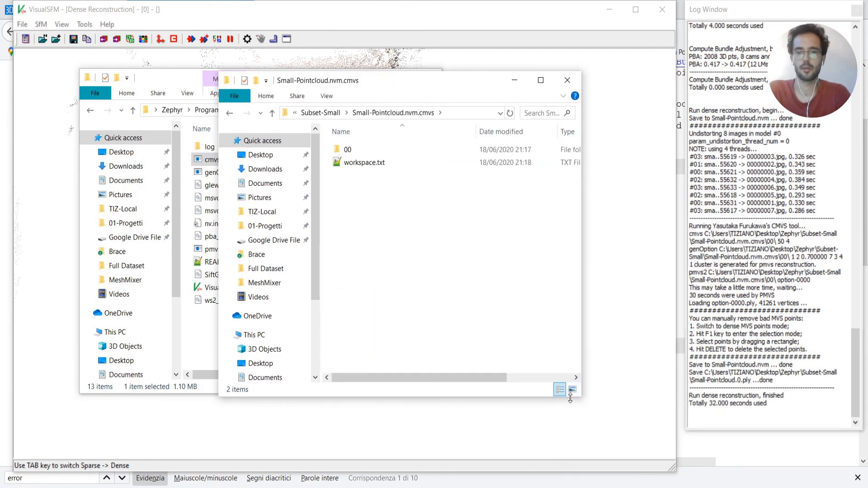
{"action": "left_click_drag", "start_coordinate": [581, 397], "coordinate": [697, 455]}
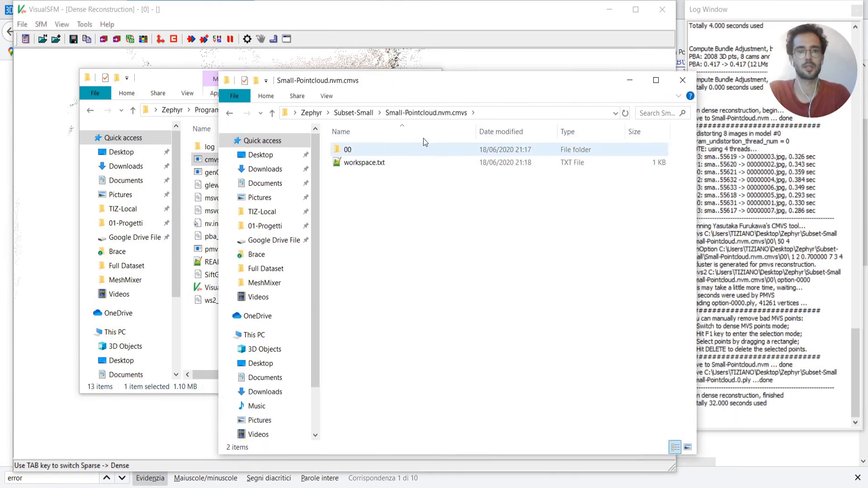
Step: Go into the models folder inside 00 and open option-0000.ply in MeshLab
{"action": "left_click", "coordinate": [347, 153]}
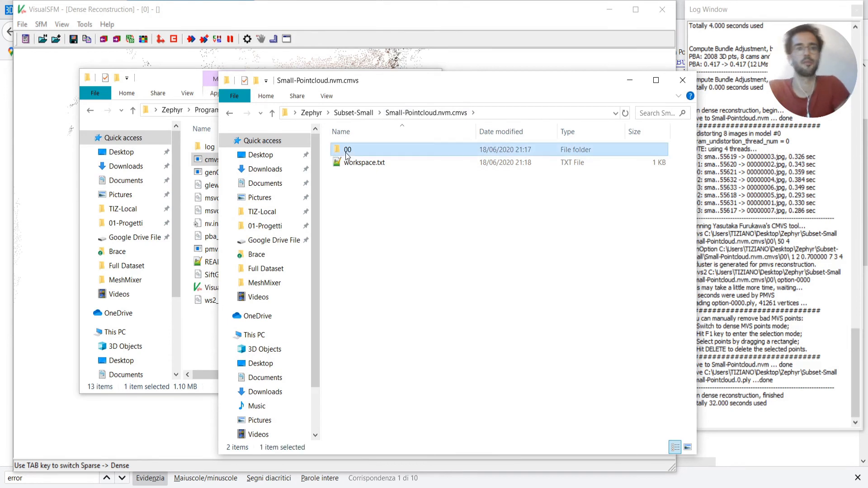
{"action": "double_click", "coordinate": [341, 155]}
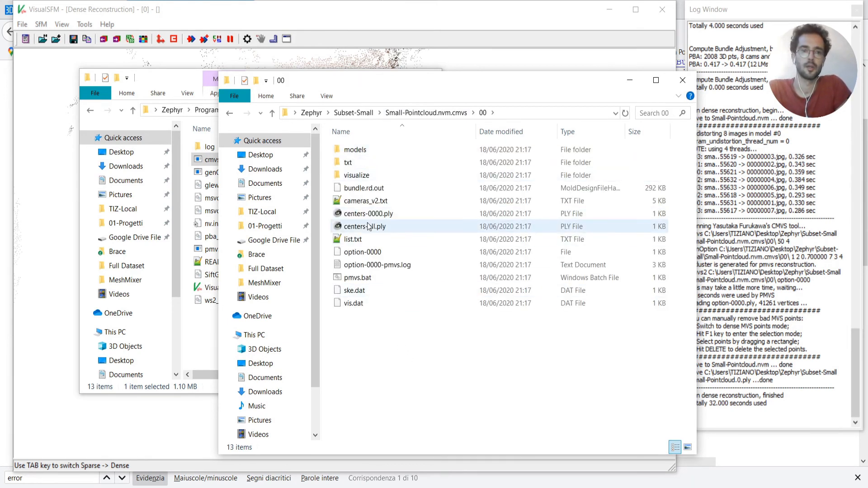
{"action": "double_click", "coordinate": [349, 150]}
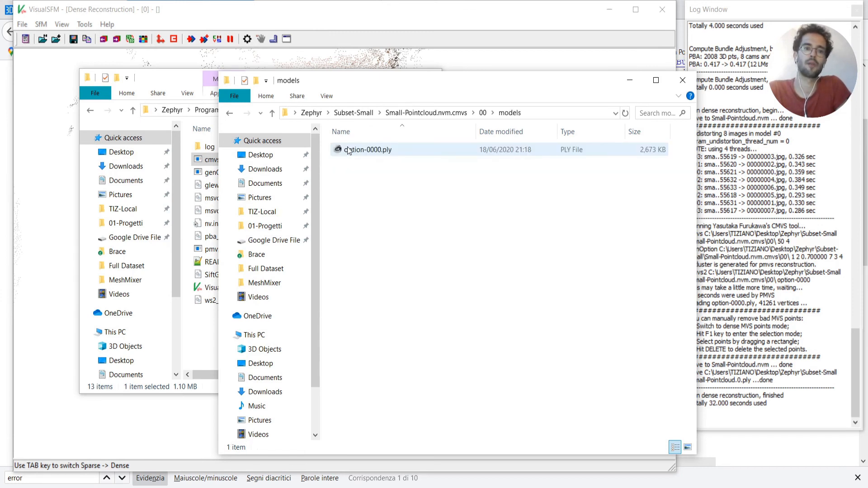
{"action": "left_click", "coordinate": [342, 150]}
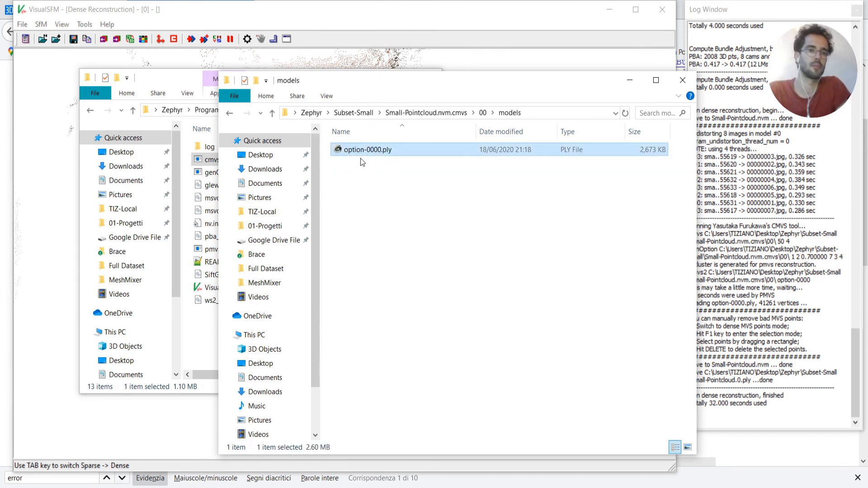
{"action": "left_click", "coordinate": [374, 214]}
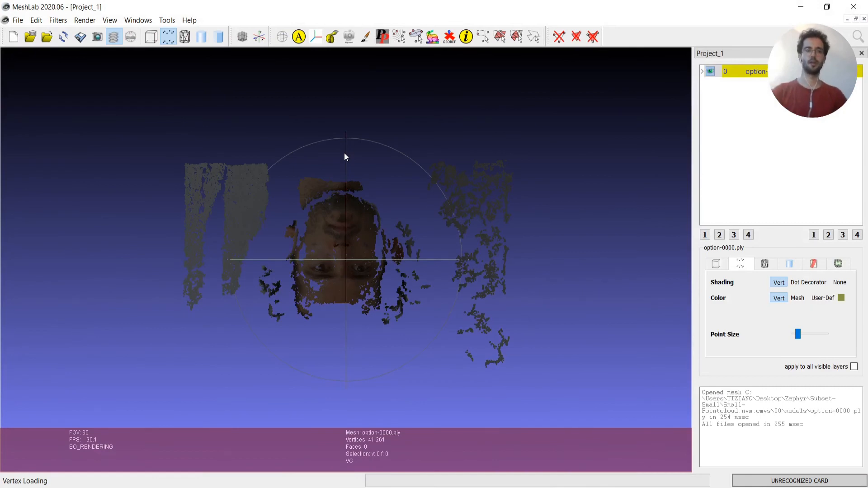
Step: Turn the option-0000.ply face point cloud upright and examine it from the front, back and sides at different distances
{"action": "middle_click_drag", "start_coordinate": [573, 184], "coordinate": [587, 202]}
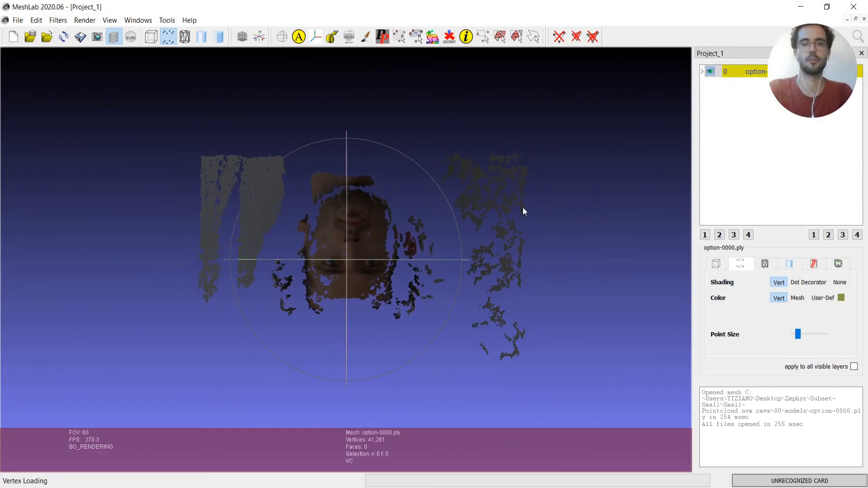
{"action": "left_click_drag", "start_coordinate": [523, 211], "coordinate": [402, 129]}
{"action": "scroll", "coordinate": [329, 304], "scroll_direction": "down", "scroll_amount": 3}
{"action": "scroll", "coordinate": [333, 298], "scroll_direction": "up", "scroll_amount": 4}
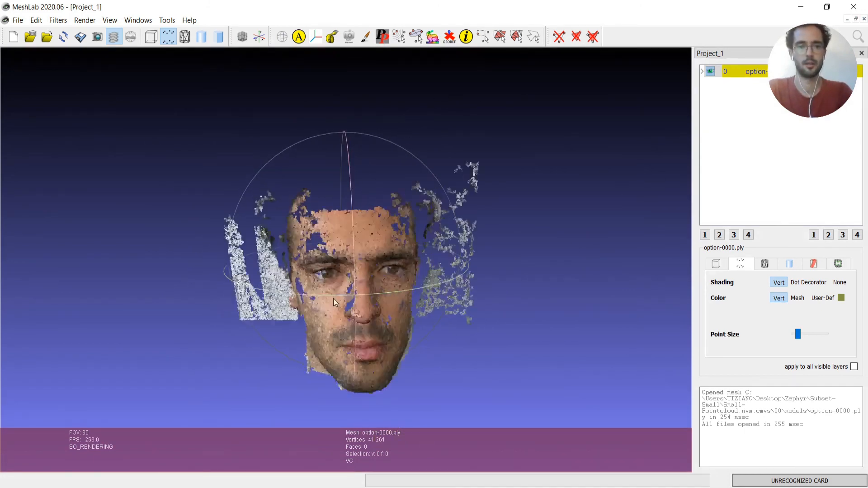
{"action": "scroll", "coordinate": [334, 300], "scroll_direction": "up", "scroll_amount": 4}
{"action": "scroll", "coordinate": [283, 304], "scroll_direction": "down", "scroll_amount": 3}
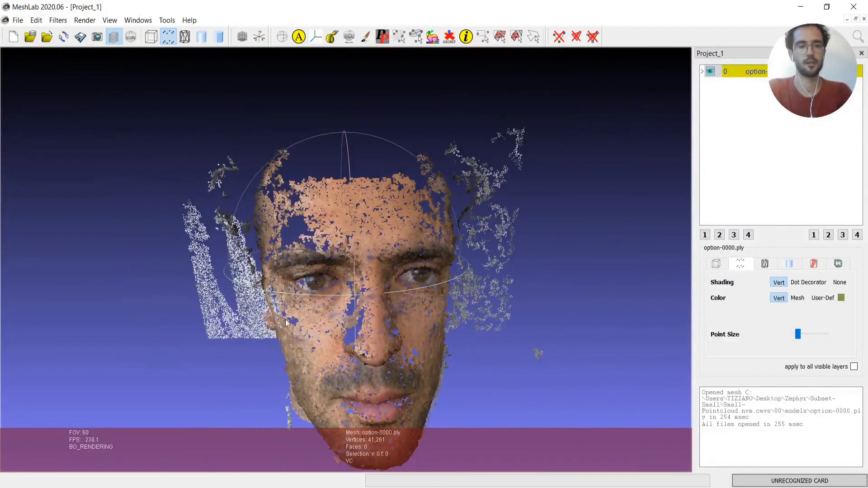
{"action": "left_click_drag", "start_coordinate": [205, 347], "coordinate": [331, 267]}
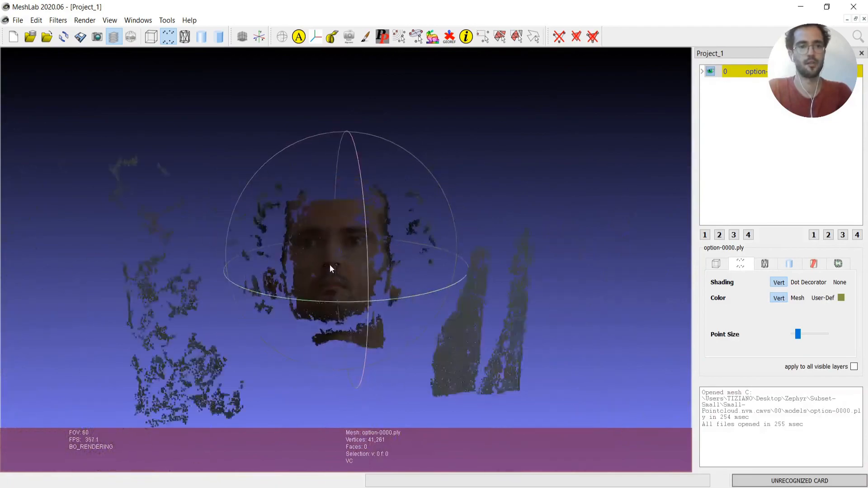
{"action": "scroll", "coordinate": [312, 273], "scroll_direction": "down", "scroll_amount": 5}
{"action": "scroll", "coordinate": [293, 278], "scroll_direction": "up", "scroll_amount": 4}
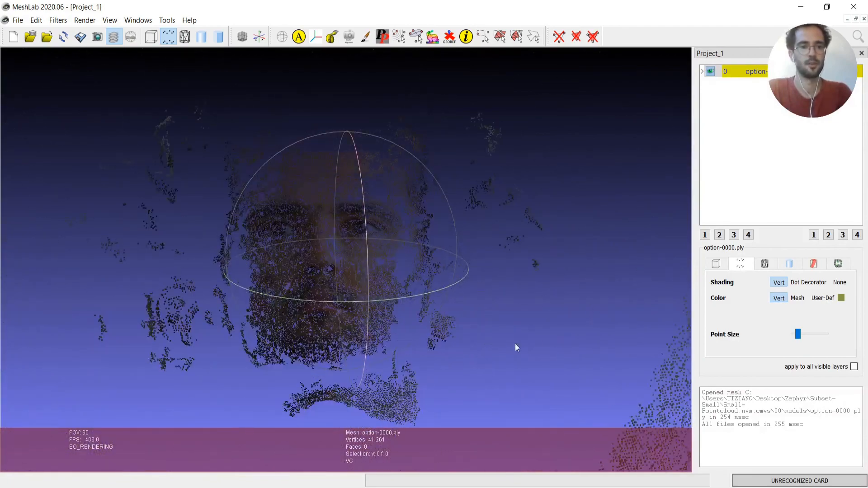
{"action": "left_click_drag", "start_coordinate": [515, 345], "coordinate": [474, 338]}
{"action": "scroll", "coordinate": [447, 223], "scroll_direction": "down", "scroll_amount": 5}
{"action": "scroll", "coordinate": [475, 338], "scroll_direction": "down", "scroll_amount": 3}
{"action": "scroll", "coordinate": [440, 289], "scroll_direction": "up", "scroll_amount": 6}
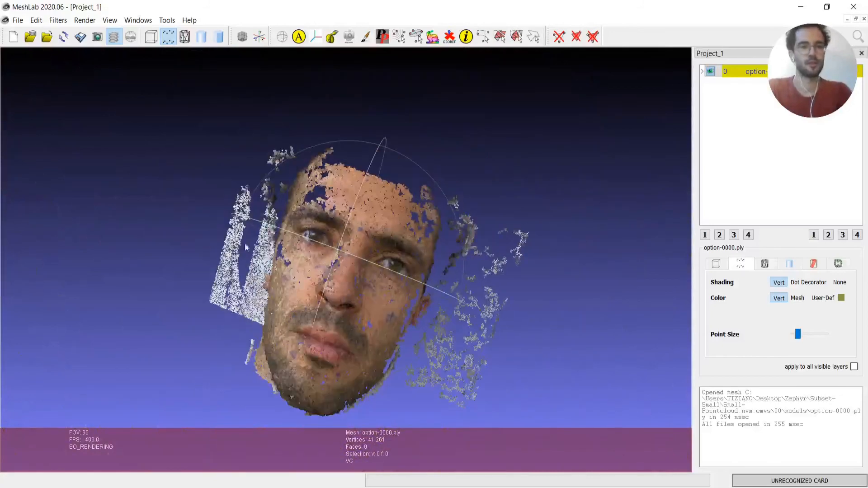
{"action": "left_click_drag", "start_coordinate": [440, 288], "coordinate": [227, 290]}
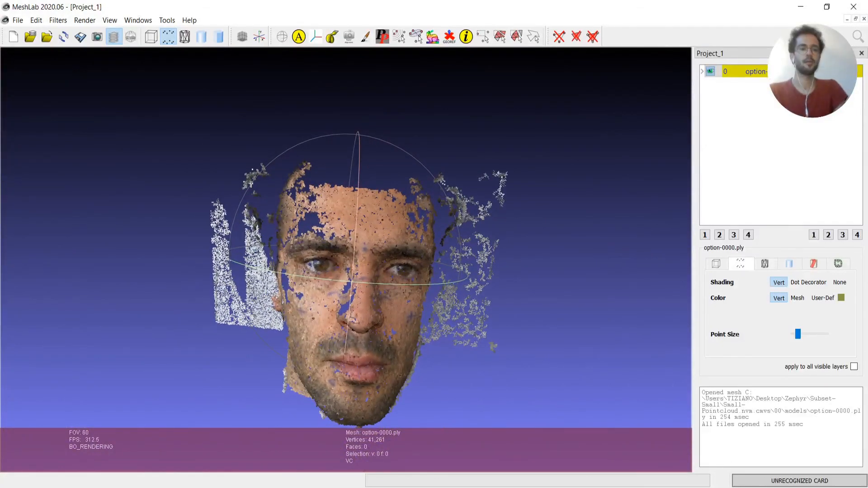